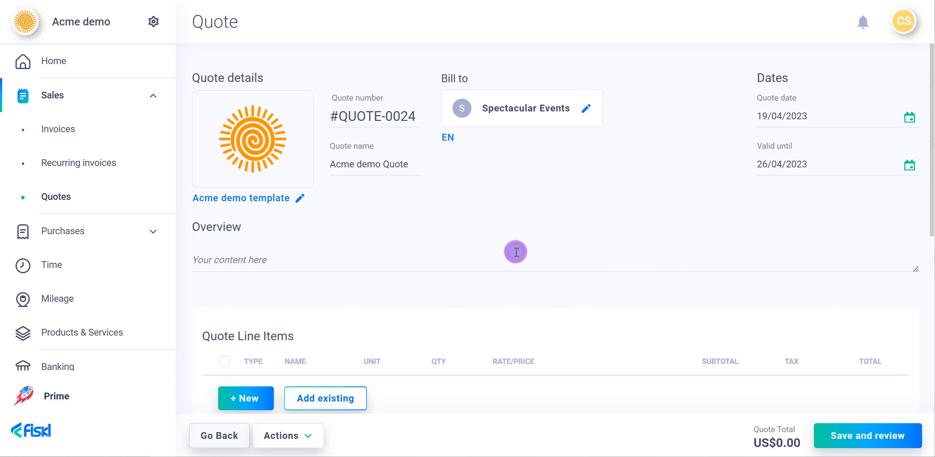
click(450, 137)
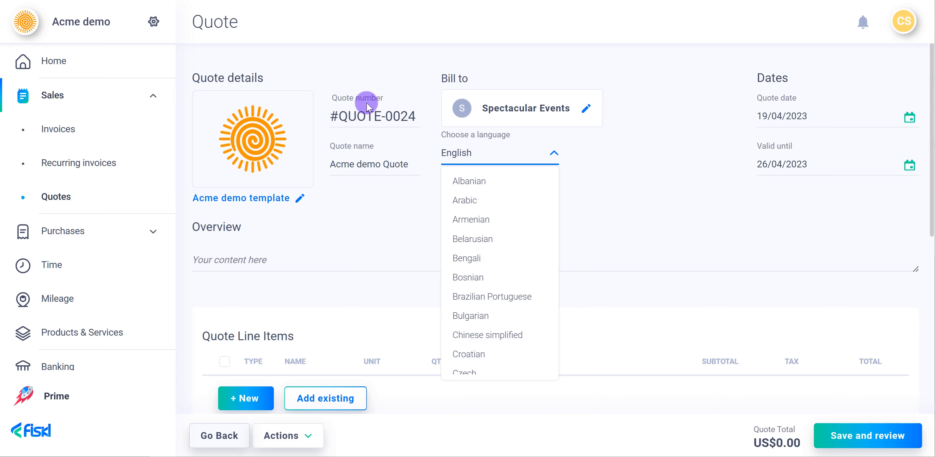
click(362, 117)
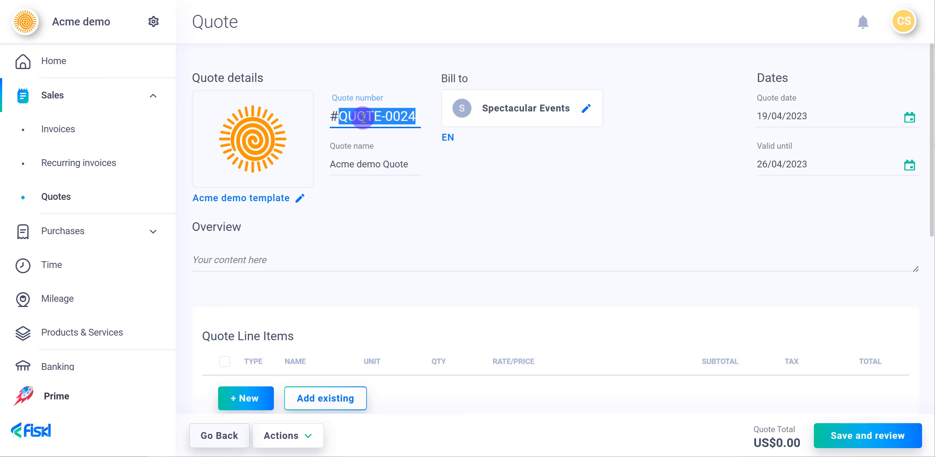
Switch the quote to the Acme Consultancy template and paste the product launch event description with the Fiskl.com link into the overview.
click(303, 197)
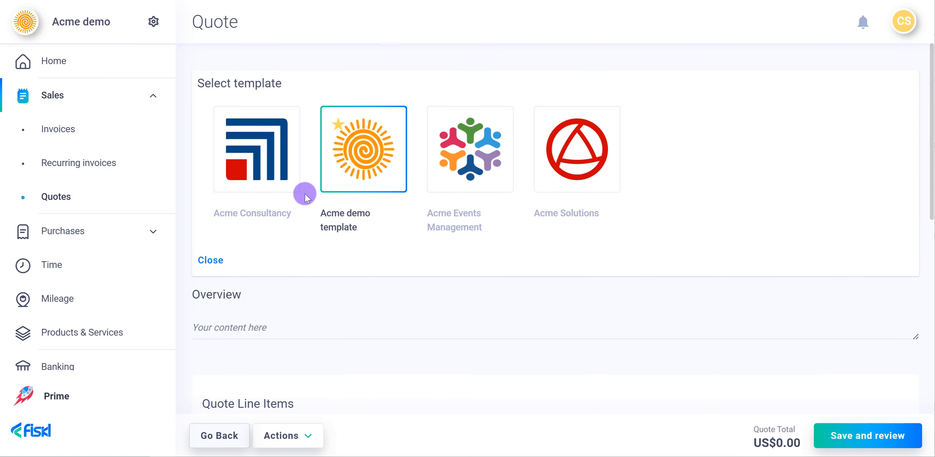
click(258, 172)
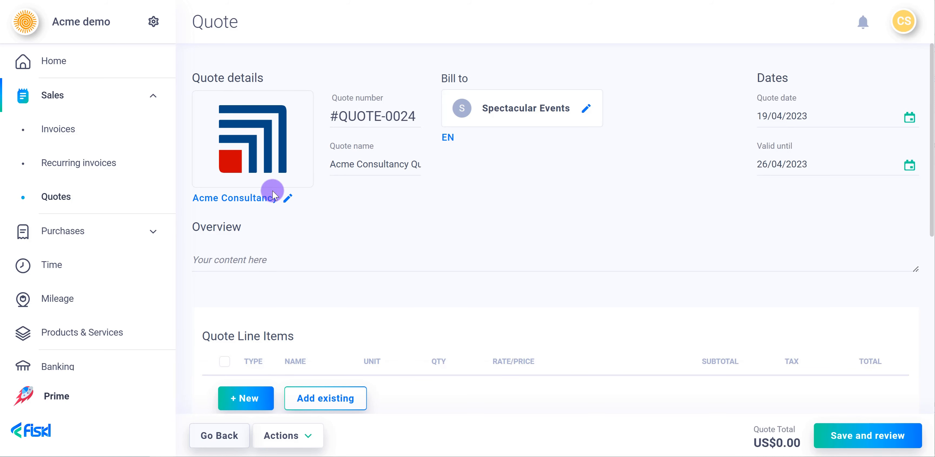
click(268, 255)
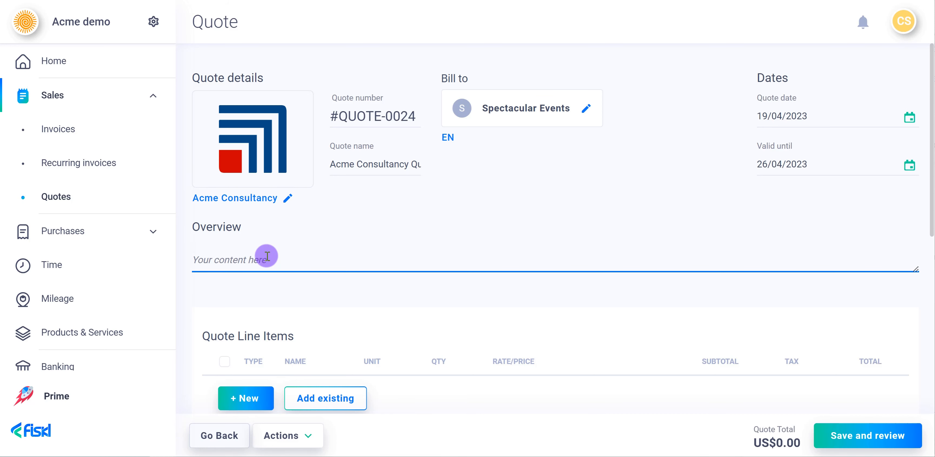
text(This quote covers full project management and execution of your product launch event. Please click here for more details:  <a href="https://www.fiskl.com/">Fiskl.com</a>  HTML codes for formatting text: Bold:  <b>Text</b> Underline: <u>Text</u> Italics: <i>Text</i> New paragraph: <p>paragraph</p> Page break: <br>page break</br>)
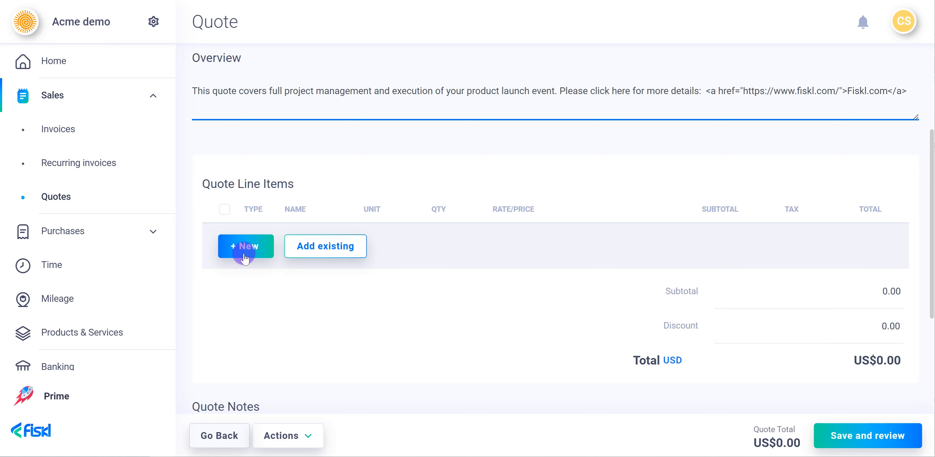
Add a new expense line item for the vendor Stage lighting at a price of 50 with Standard group tax (25%).
click(245, 257)
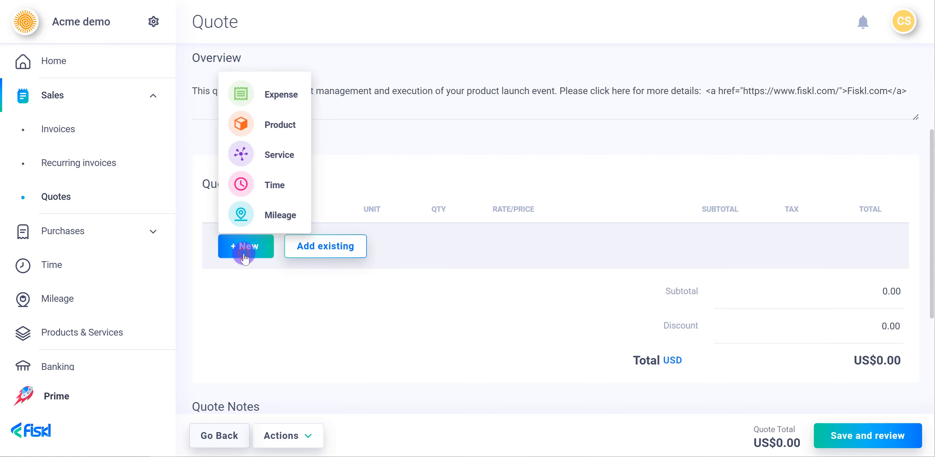
click(276, 95)
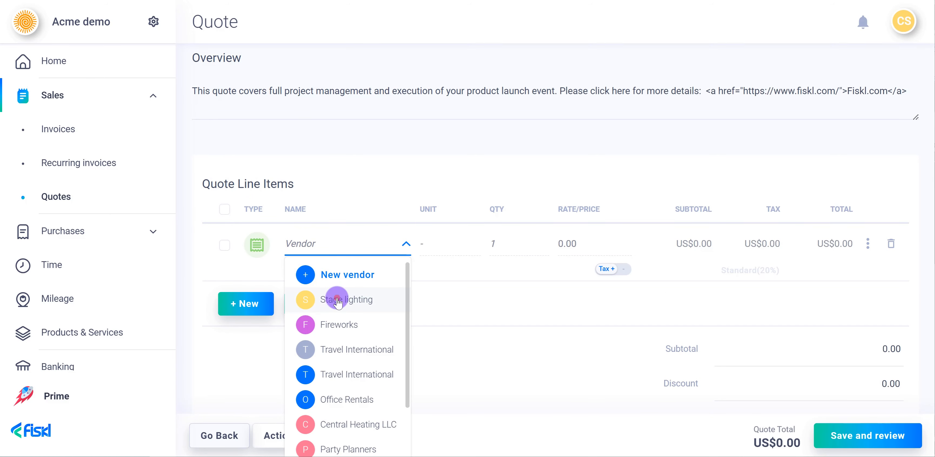
click(337, 299)
click(562, 244)
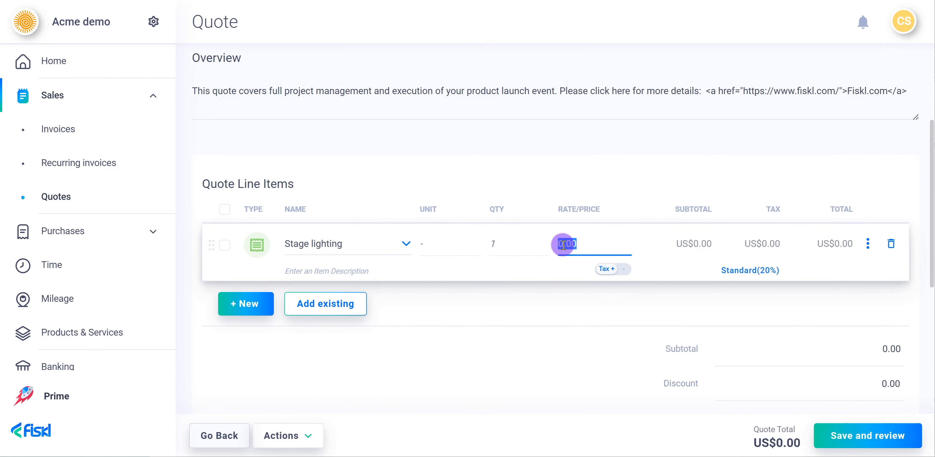
text(50)
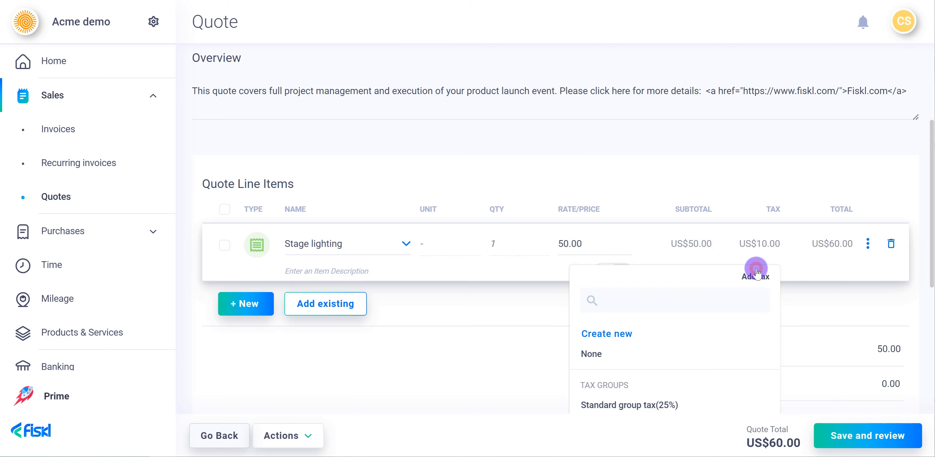
click(757, 271)
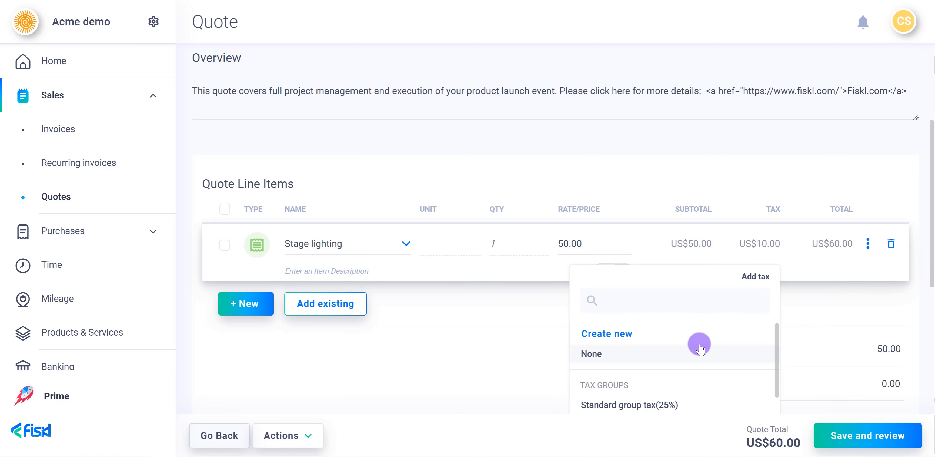
click(657, 403)
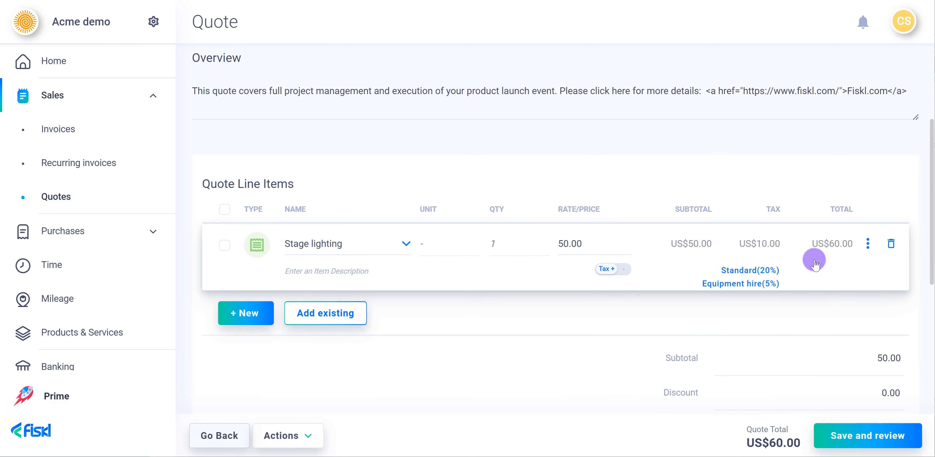
Open the Stage lighting expense for editing and add Standard group tax (25%) as its included tax.
click(867, 247)
click(845, 265)
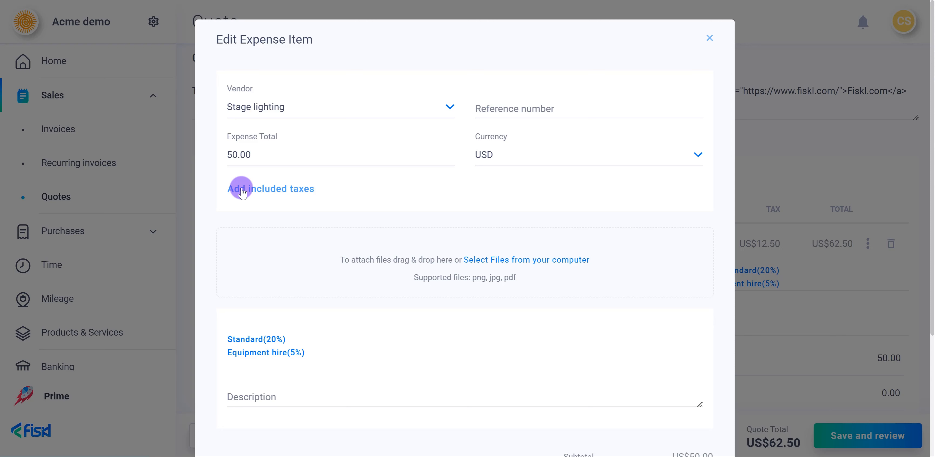
click(242, 189)
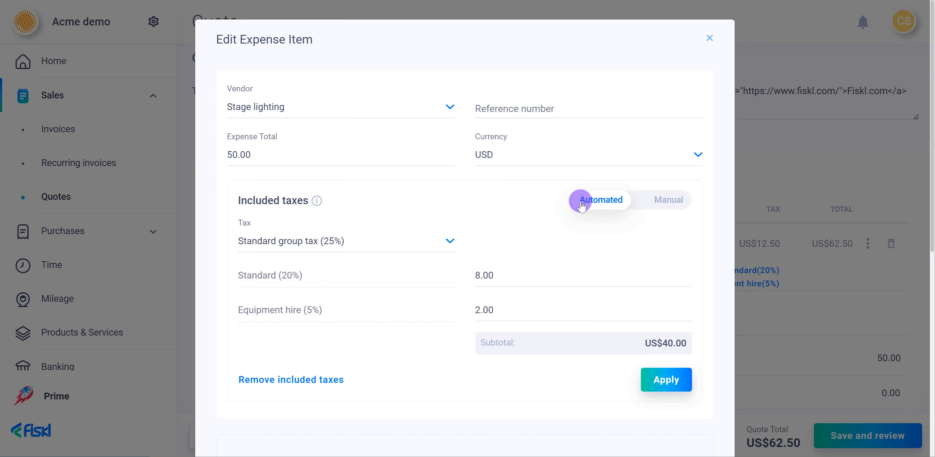
click(400, 241)
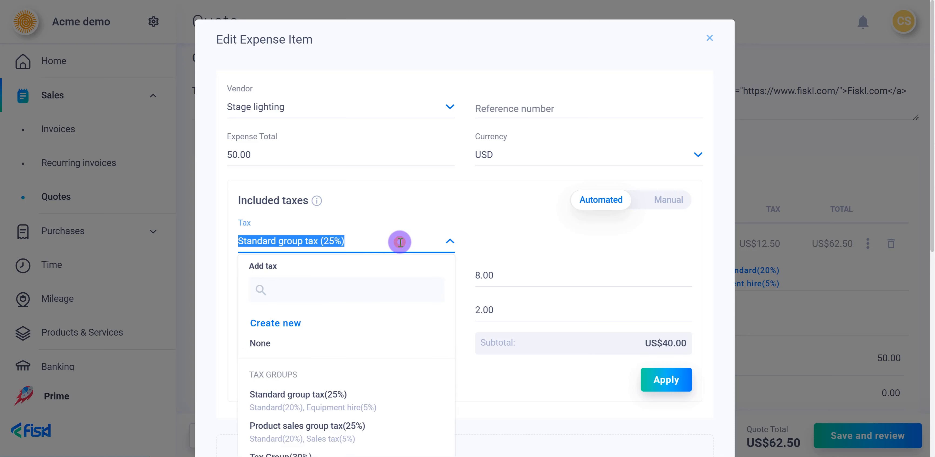
click(318, 398)
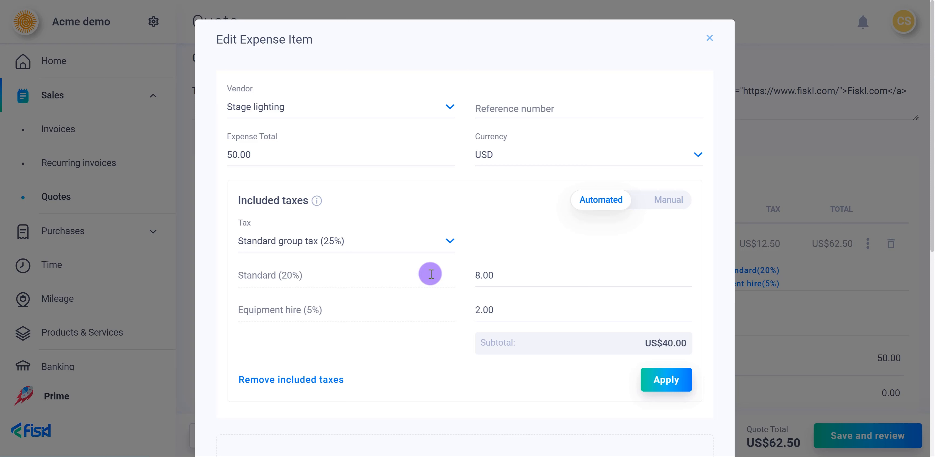
Switch the included taxes to manual calculation and reselect Standard group tax (25%).
click(642, 200)
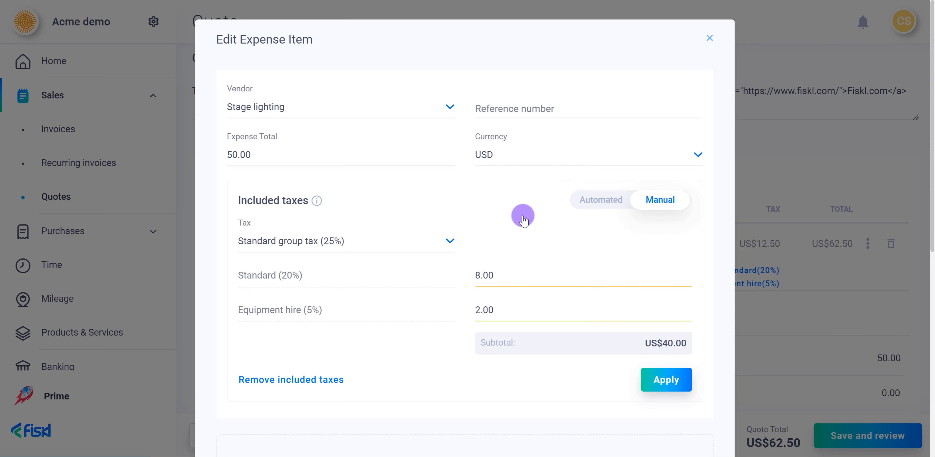
click(415, 238)
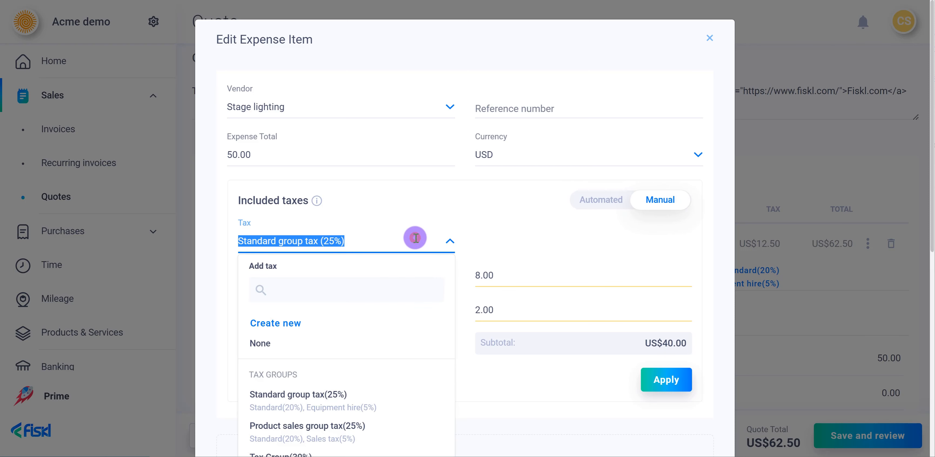
click(347, 398)
Set the included taxes to 10 for Standard and 3 for Equipment hire, apply them and save the expense item.
click(485, 274)
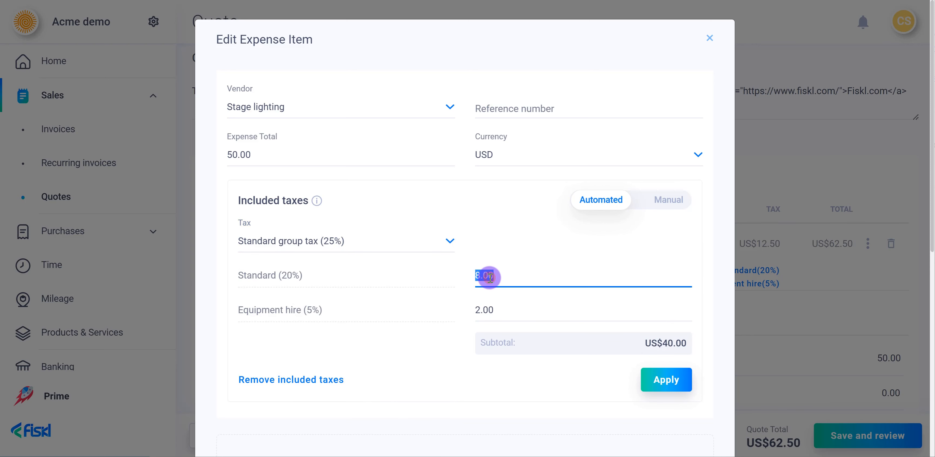
text(10)
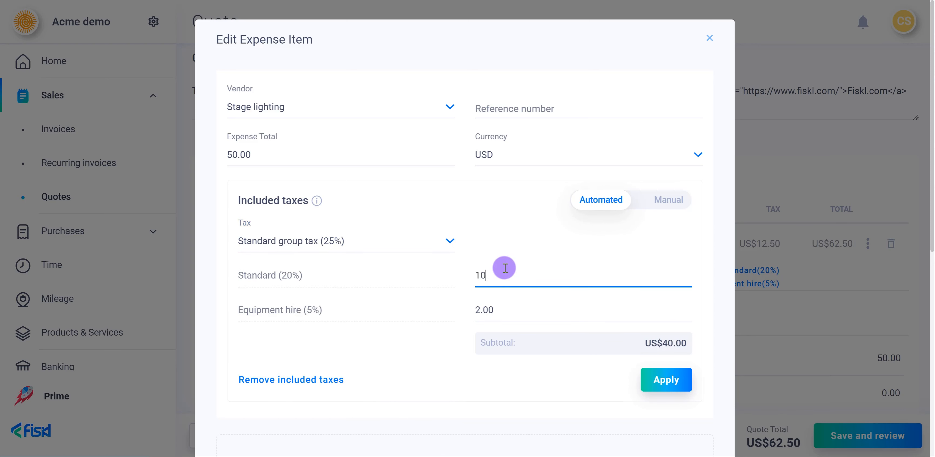
click(513, 311)
text(3)
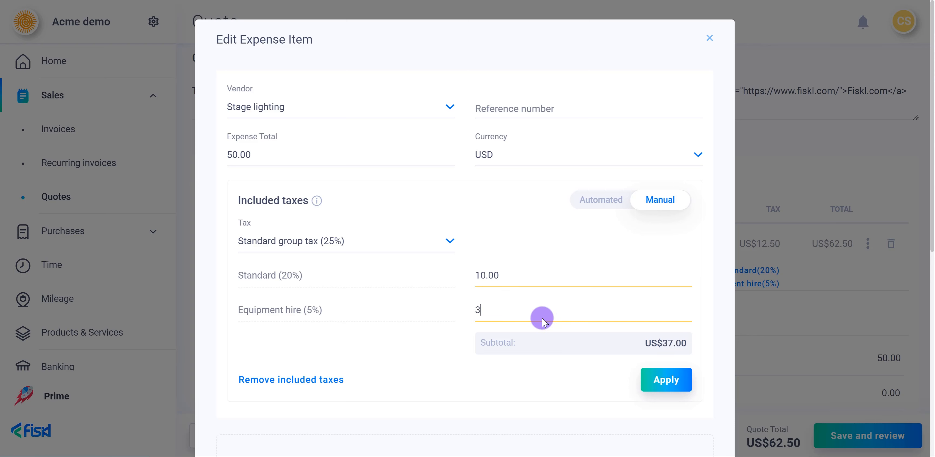
click(656, 381)
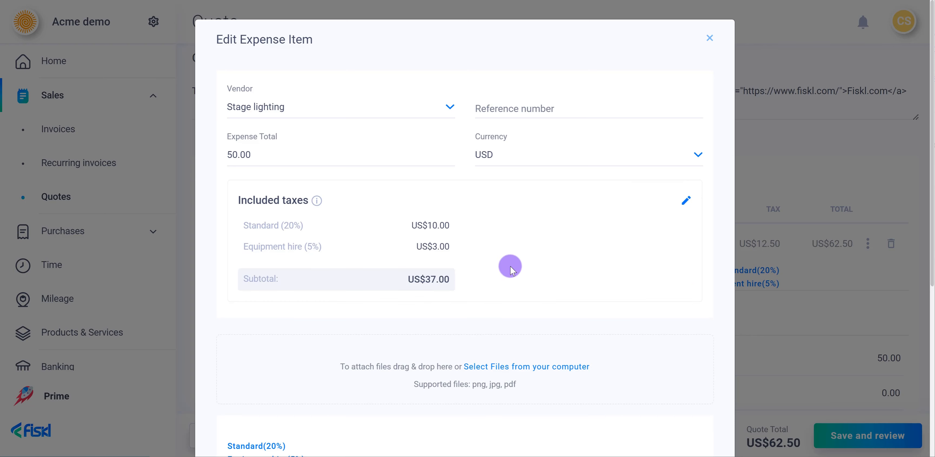
scroll(566, 312, down, 5)
scroll(631, 354, down, 2)
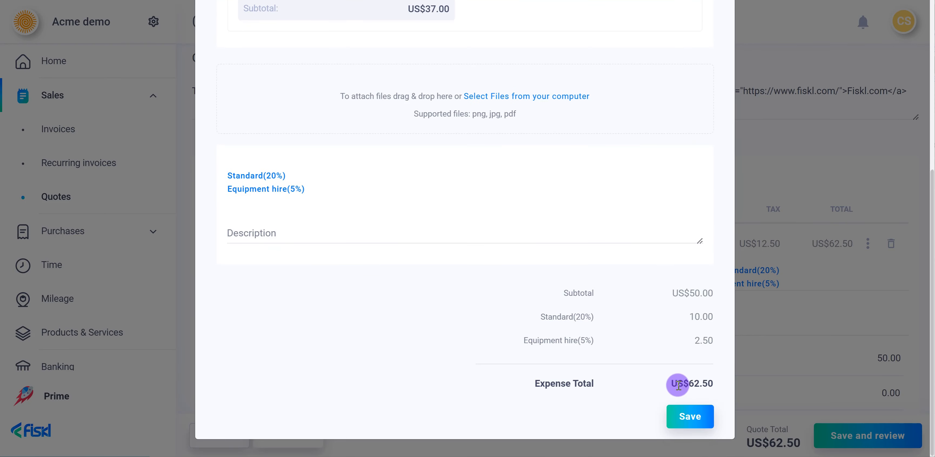
click(686, 412)
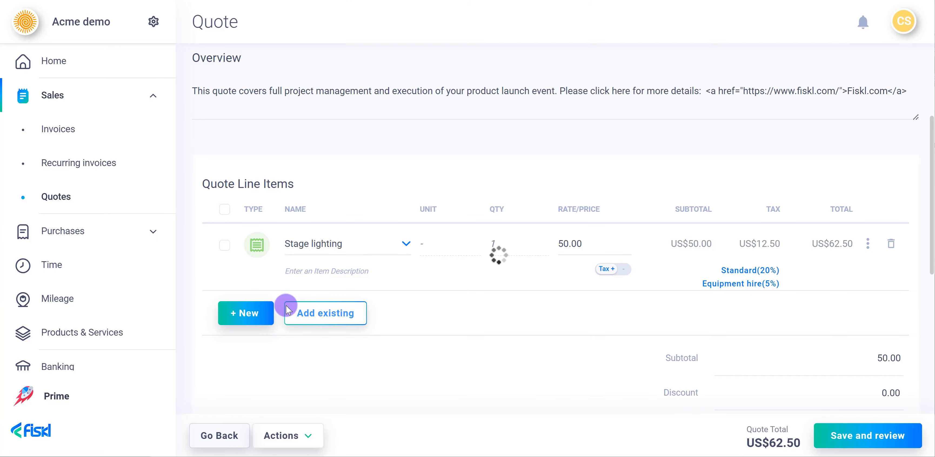
Add a new product line item named Fireworks with unit box, quantity 10 and price 50.
click(262, 311)
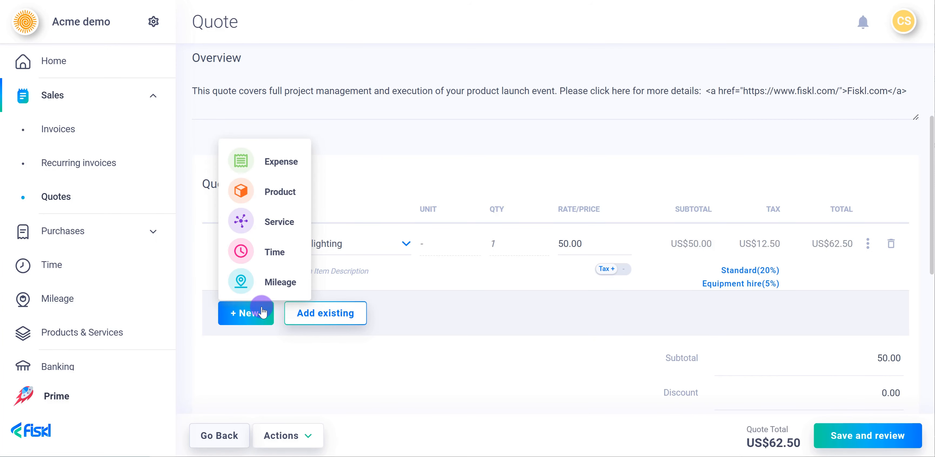
click(257, 191)
text(Fireworks)
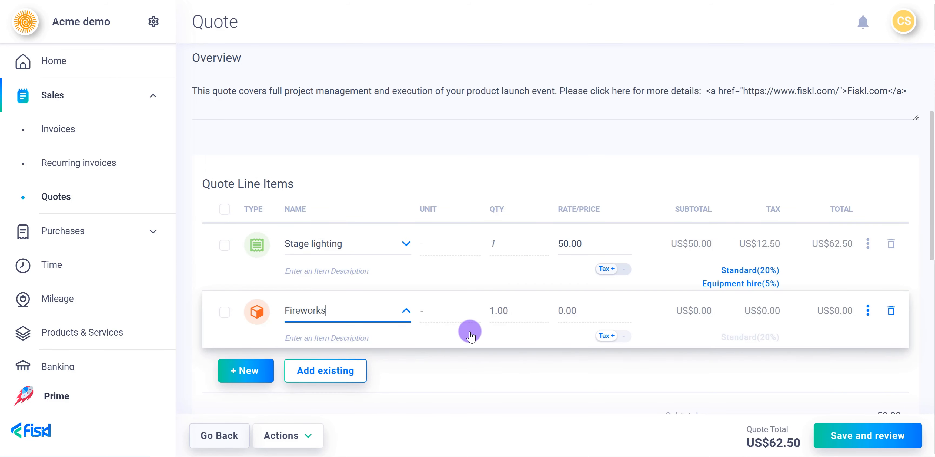
click(454, 314)
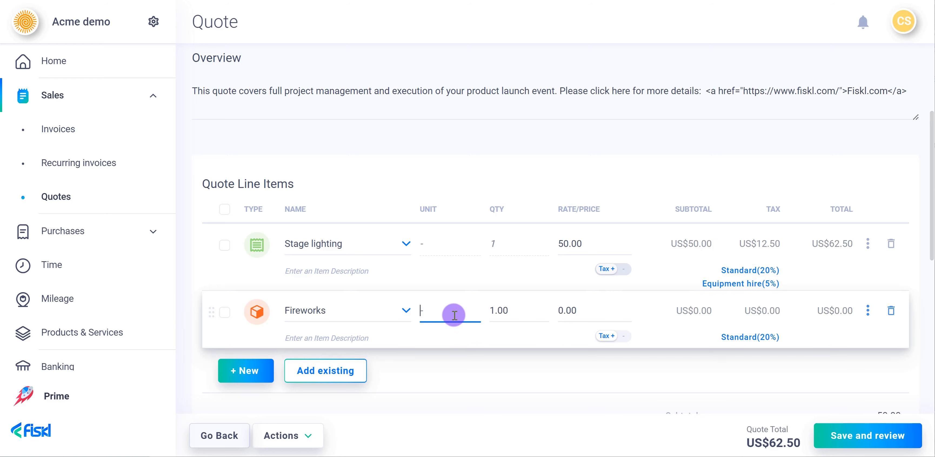
text(box)
click(494, 309)
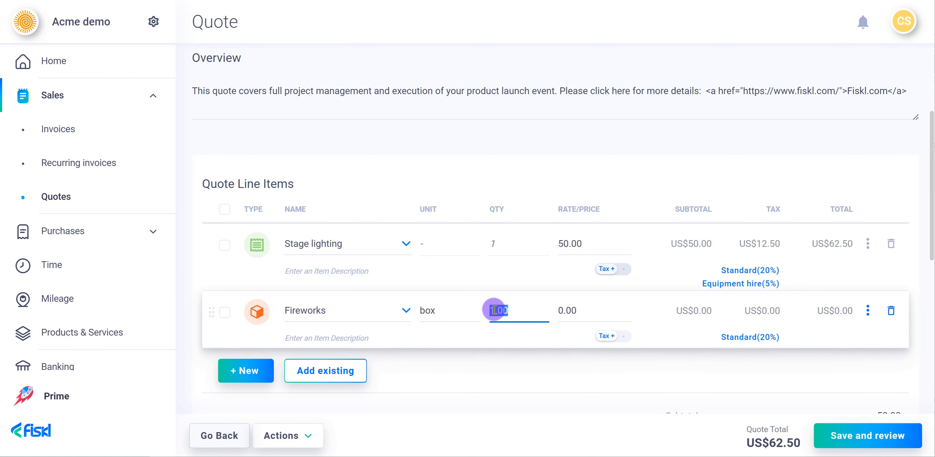
text(10)
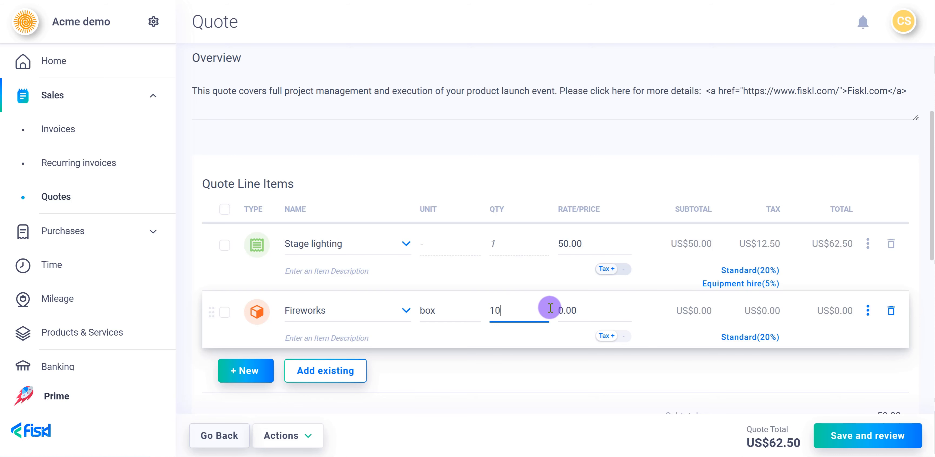
click(562, 309)
text(5)
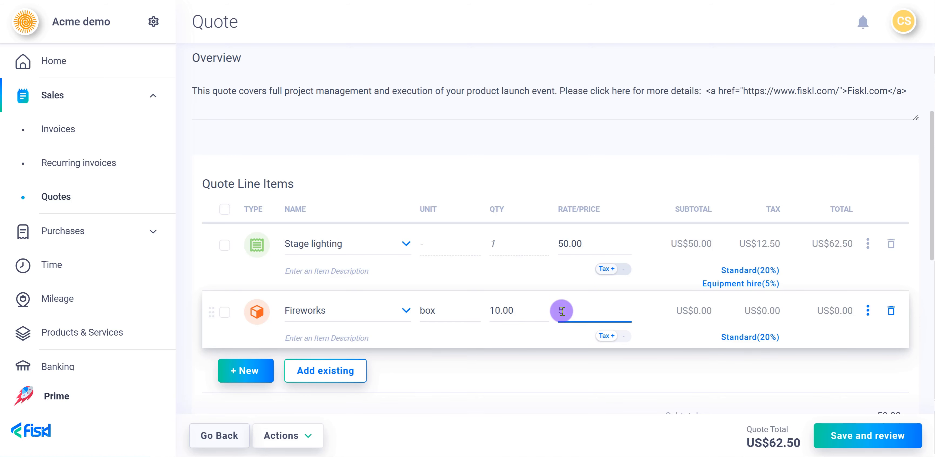
text(0)
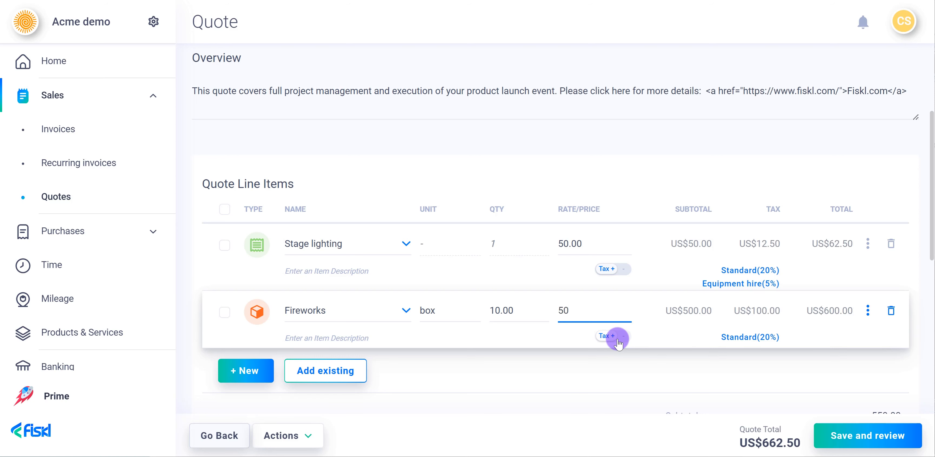
Switch the tax mode of the Fireworks price and set it back to tax added on top.
click(617, 339)
click(617, 340)
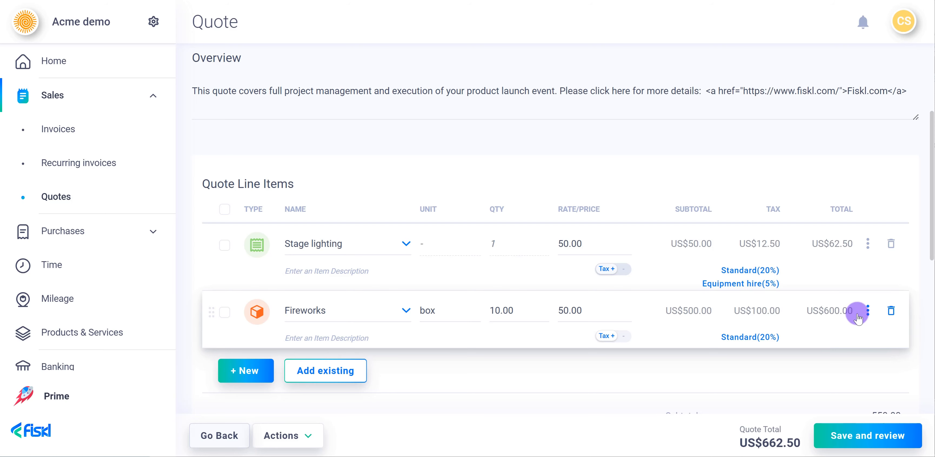
Open the Fireworks item for editing and change its currency to EUR.
click(866, 310)
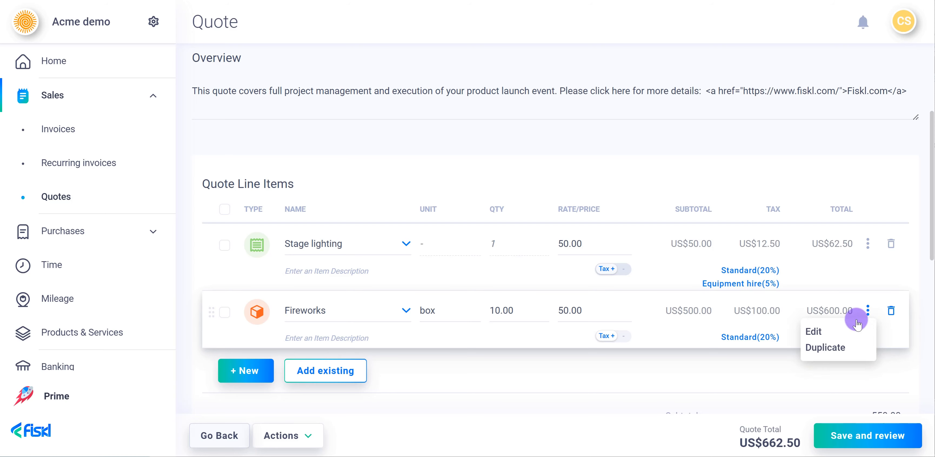
click(844, 331)
click(511, 146)
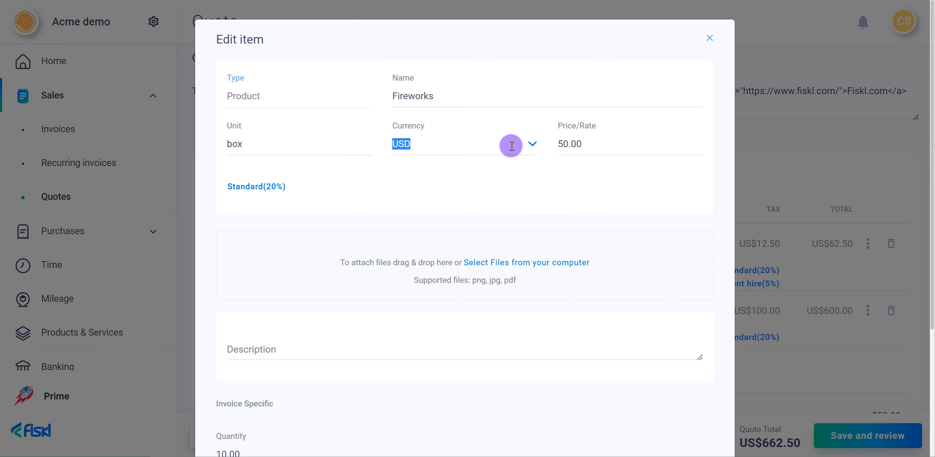
click(482, 174)
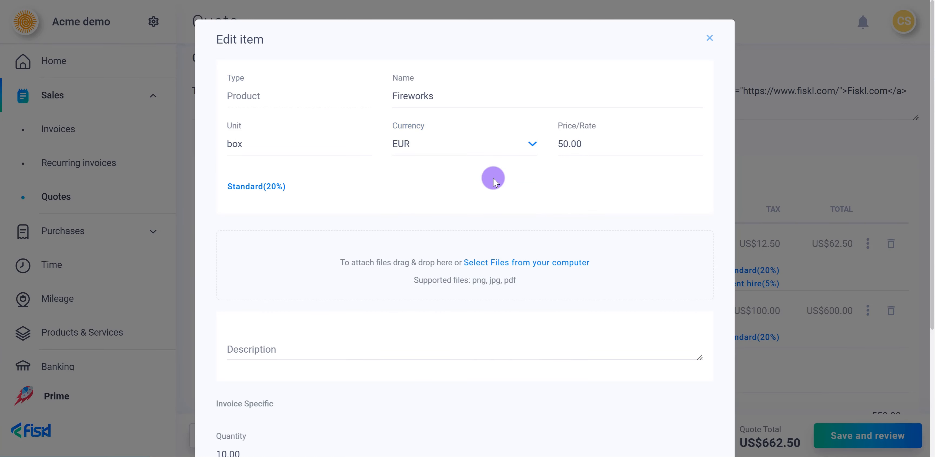
Save the edited Fireworks item.
scroll(494, 181, down, 3)
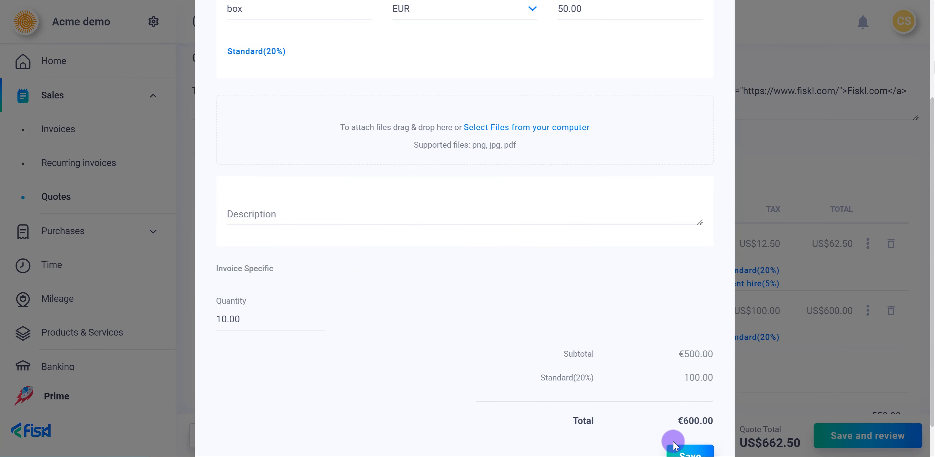
click(674, 449)
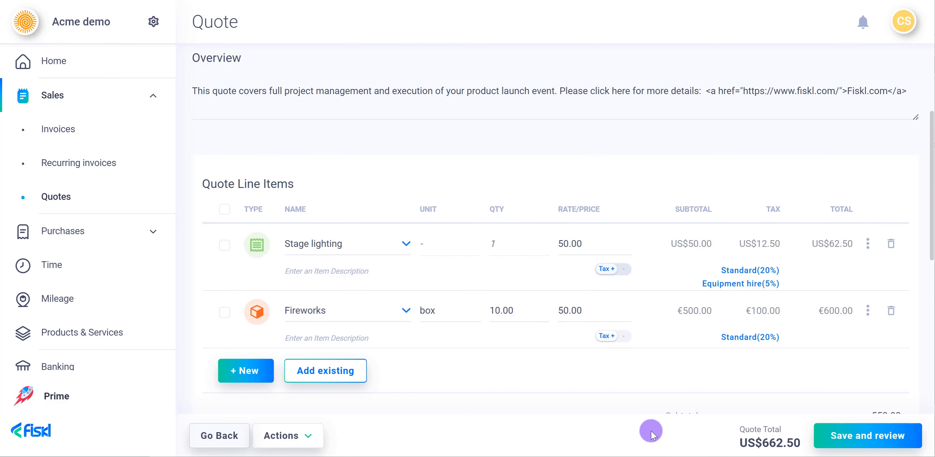
Add a new time line item named "19/04/23, event planning" with 2 hours at a rate of 50.
click(258, 366)
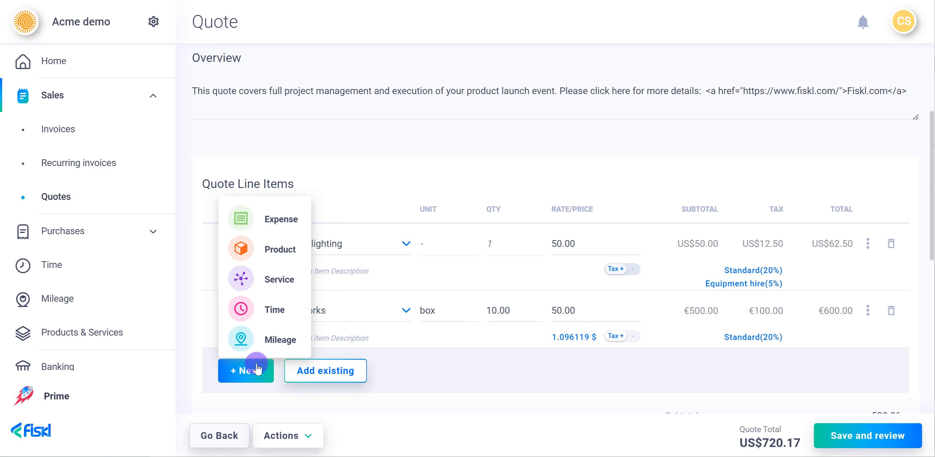
click(262, 310)
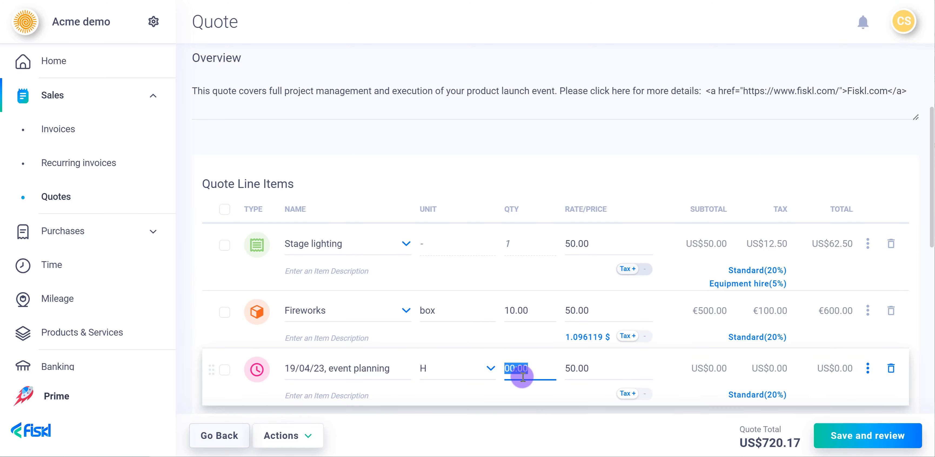
text(2)
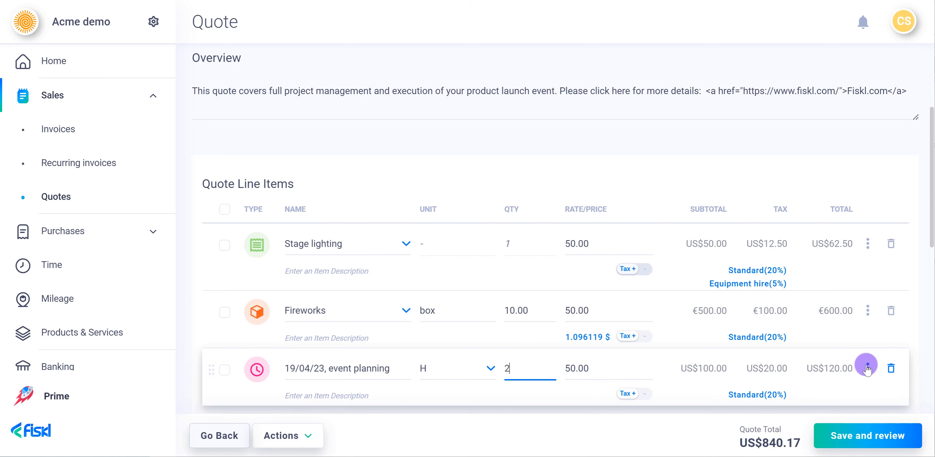
Open the event planning time item for editing, review its time, rate and tax details, and save it.
click(867, 368)
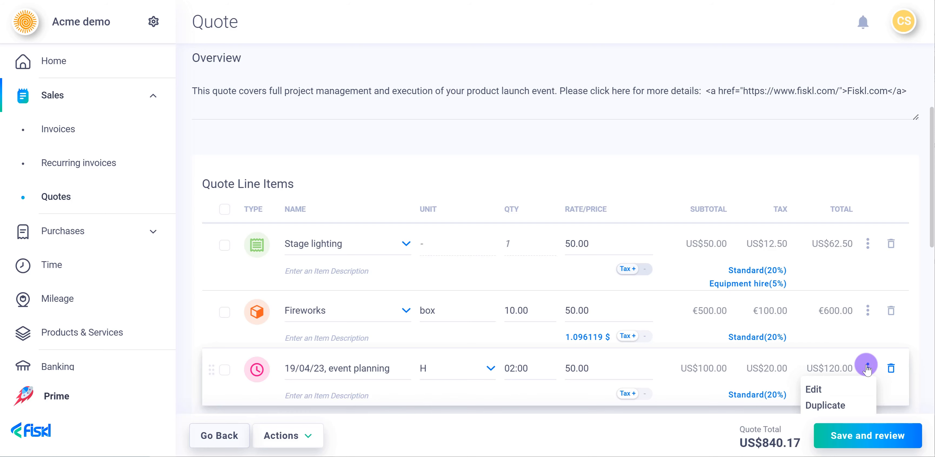
click(835, 388)
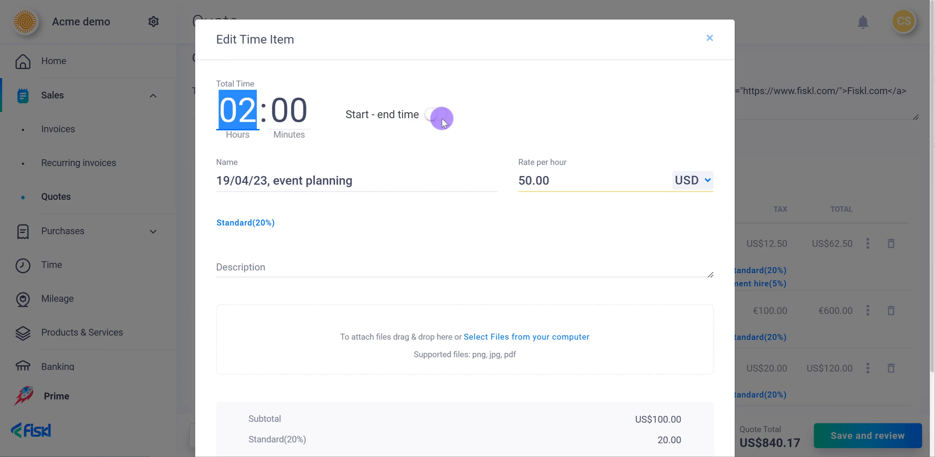
scroll(598, 309, down, 2)
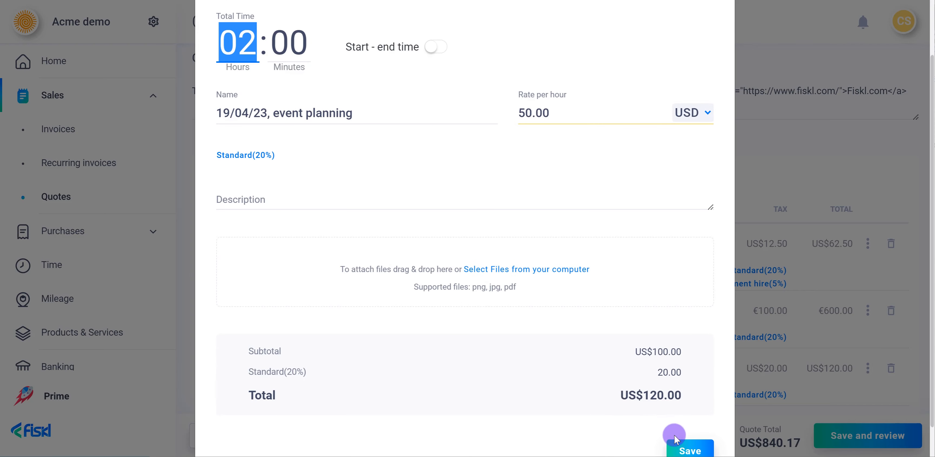
click(677, 444)
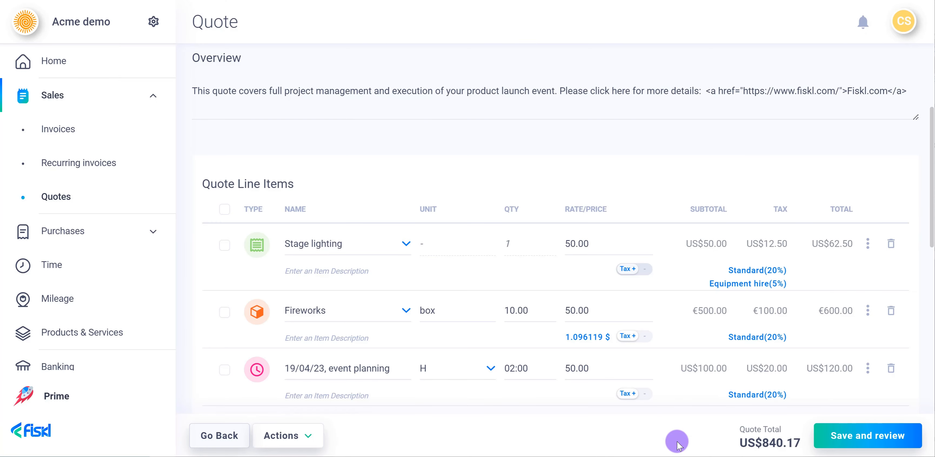
Add a new mileage line item named Client trip.
scroll(350, 370, down, 5)
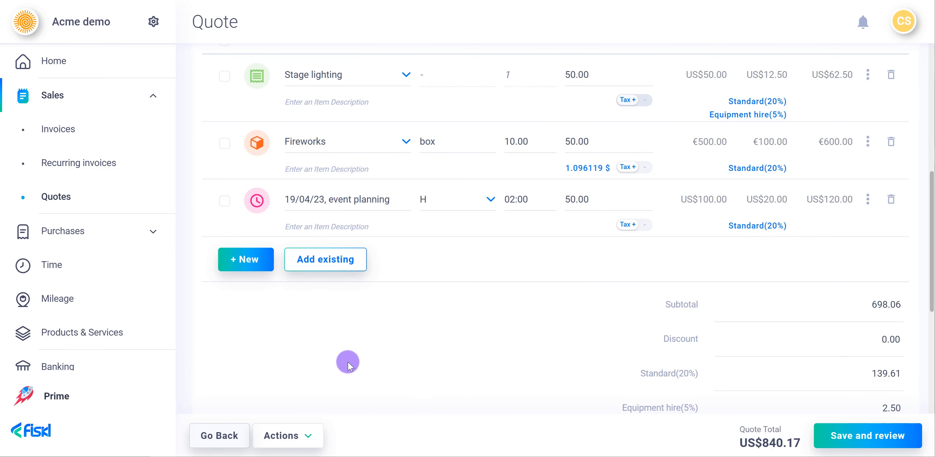
click(245, 268)
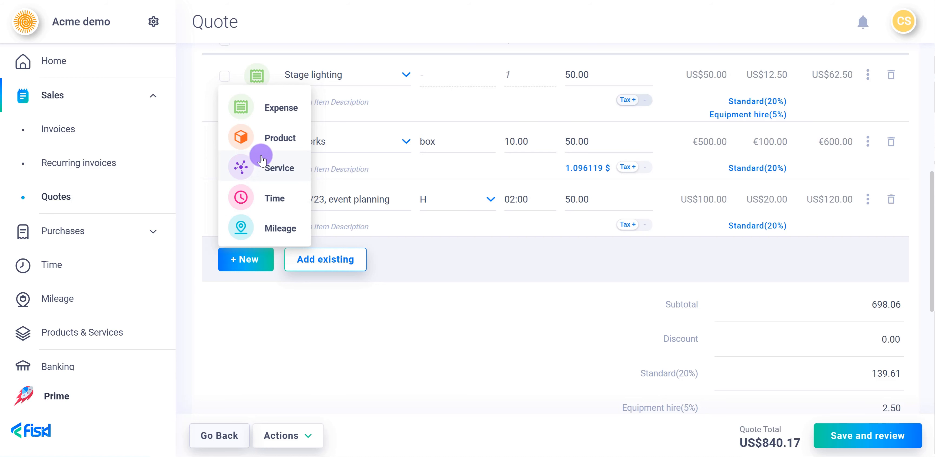
click(268, 226)
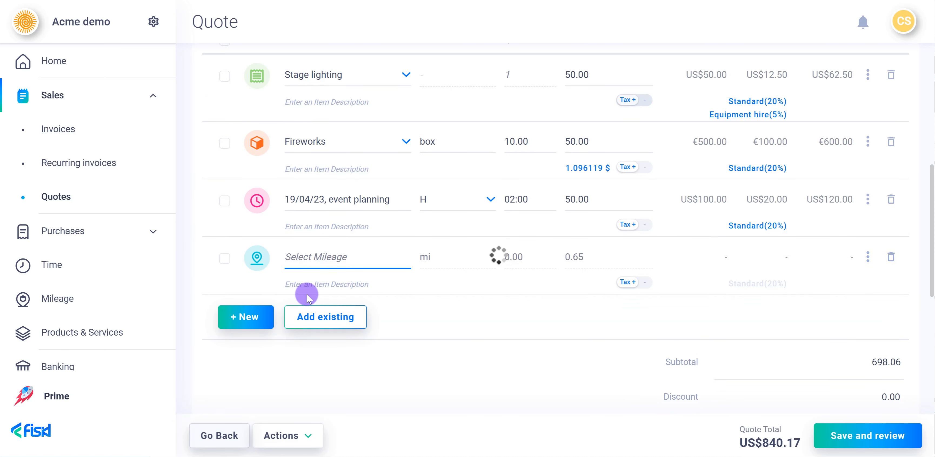
text(CLi)
key(BackSpace)
key(BackSpace)
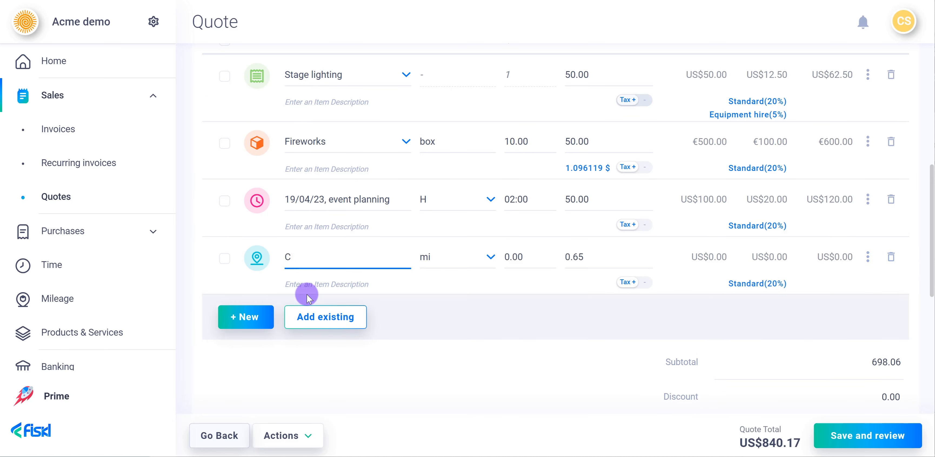
text(lient trip)
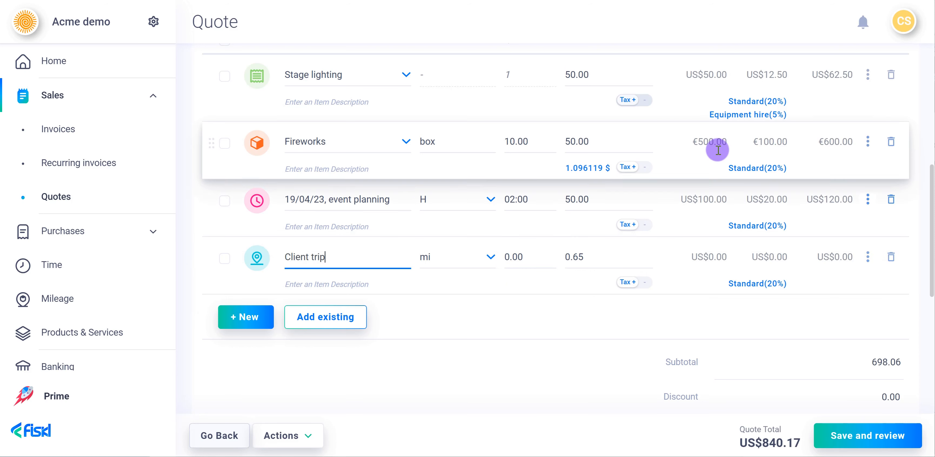
Check the account menu and set the Client trip's quantity to 20 mi.
click(901, 27)
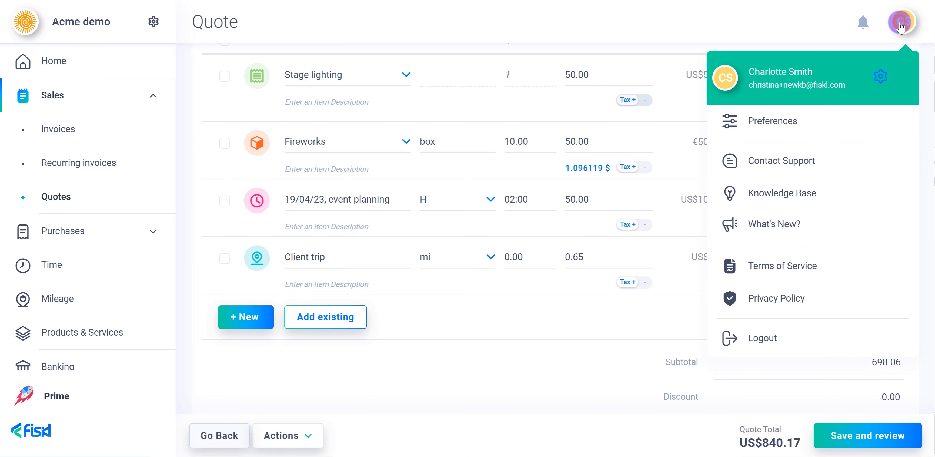
click(901, 26)
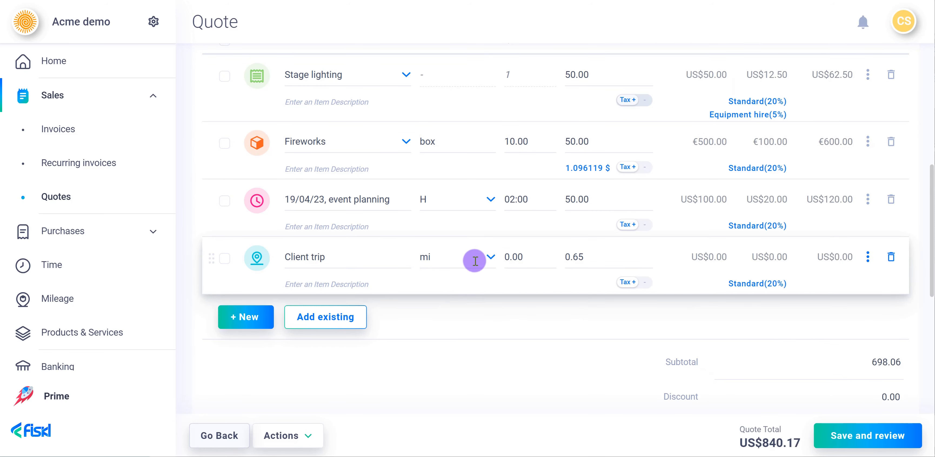
click(515, 255)
text(20)
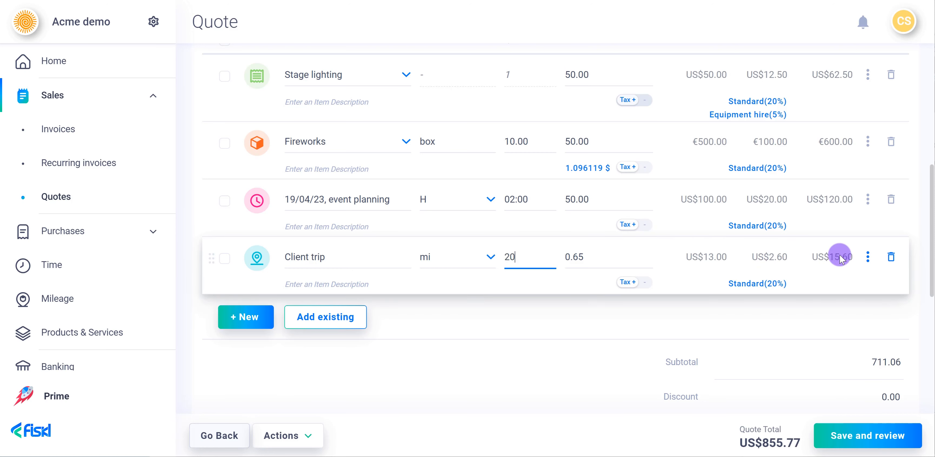
Edit the Client trip item to use Google Maps, with start address New York, NY, USA and end address New Jersey, USA.
click(867, 259)
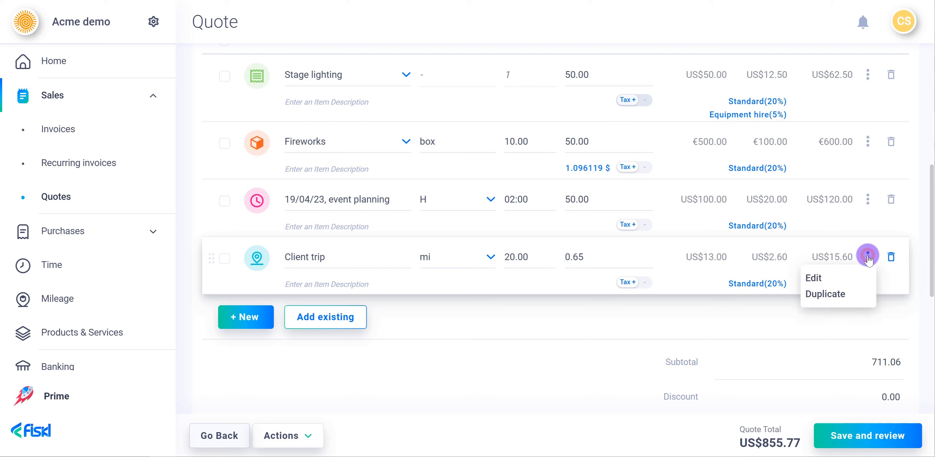
click(849, 277)
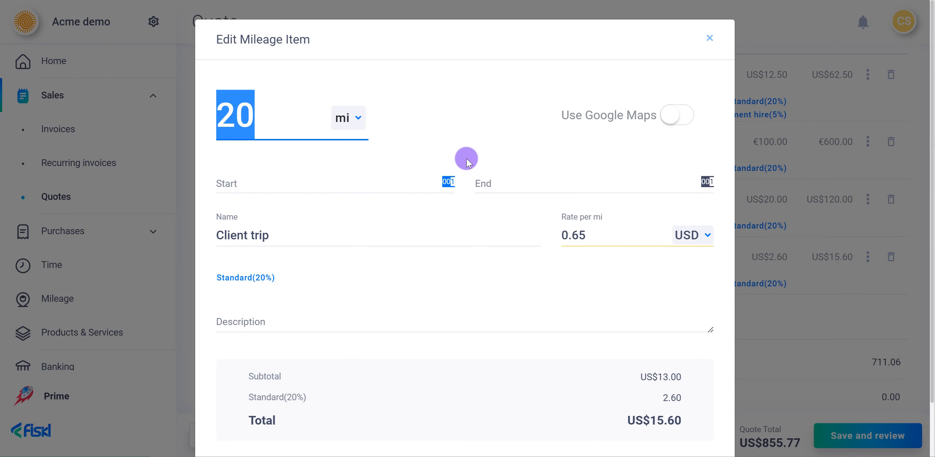
click(668, 115)
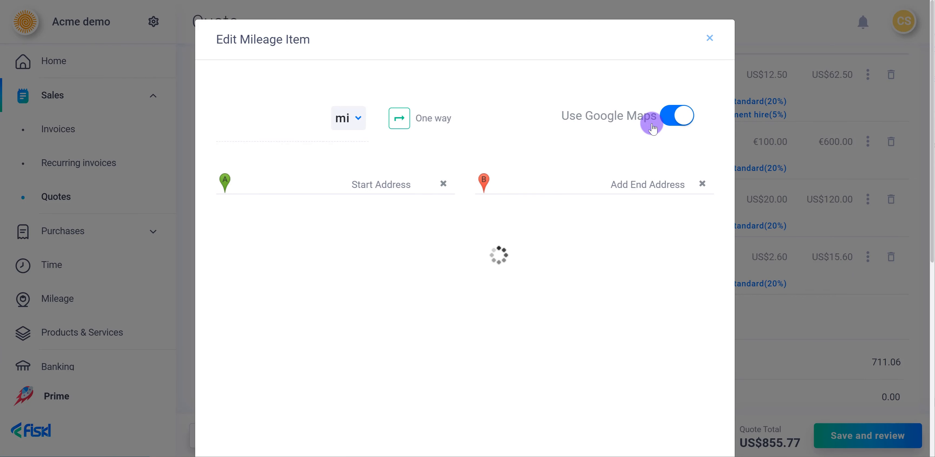
click(367, 180)
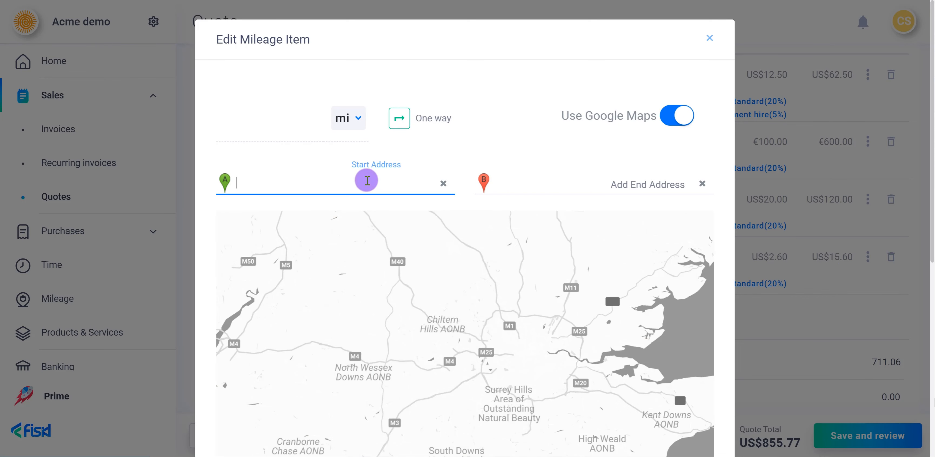
text(new york)
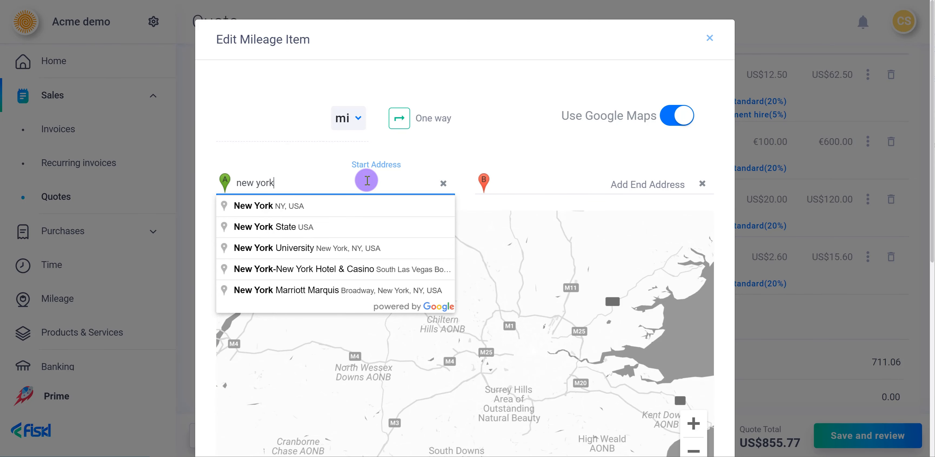
click(361, 202)
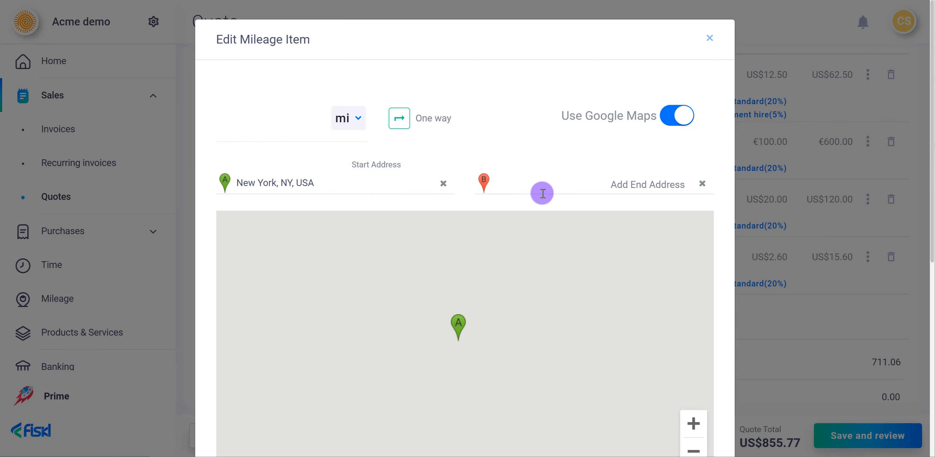
click(543, 193)
text(new jersey)
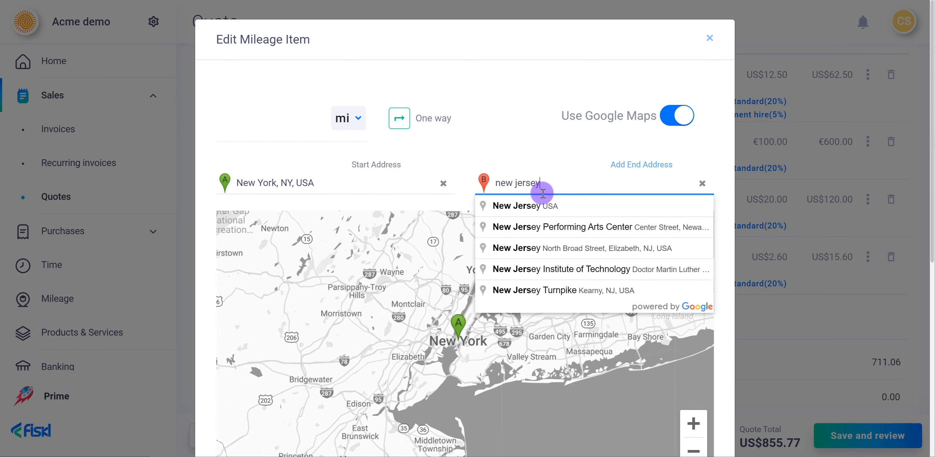
click(534, 204)
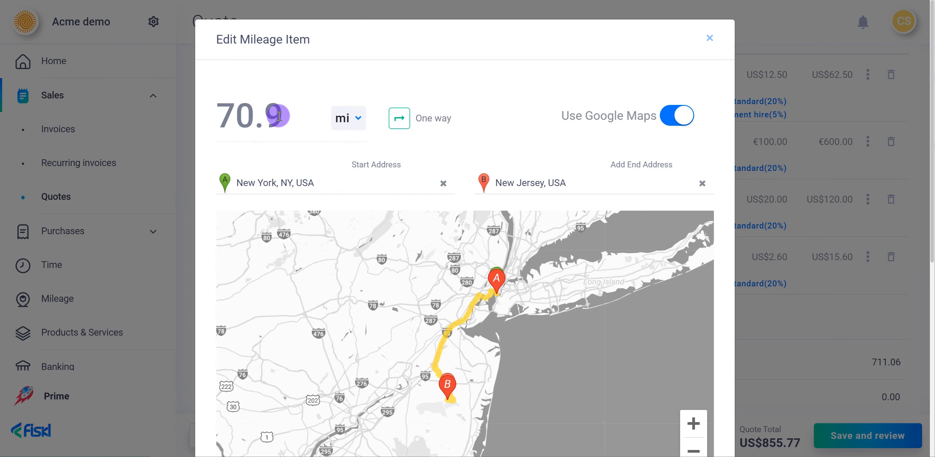
Turn off Google Maps, set the mileage readings to start 1,000 and end 1,500, make it a round trip and save the item.
click(663, 121)
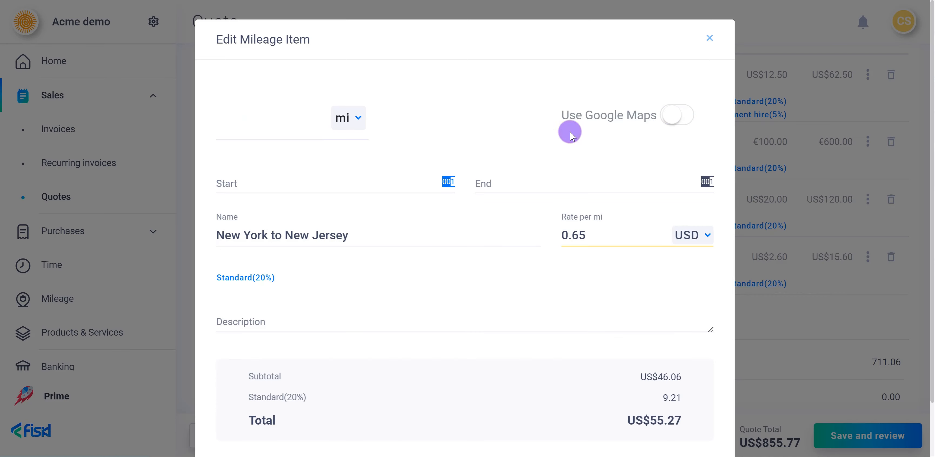
click(297, 182)
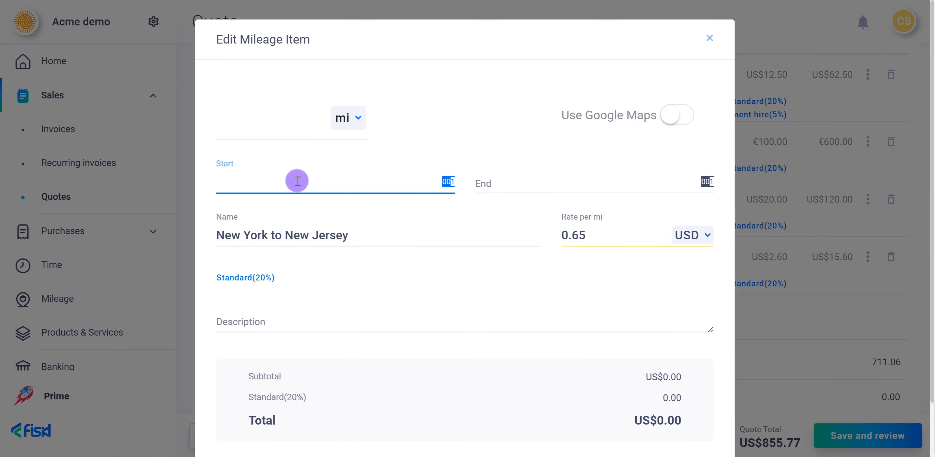
text(1,000)
key(Tab)
text(1500)
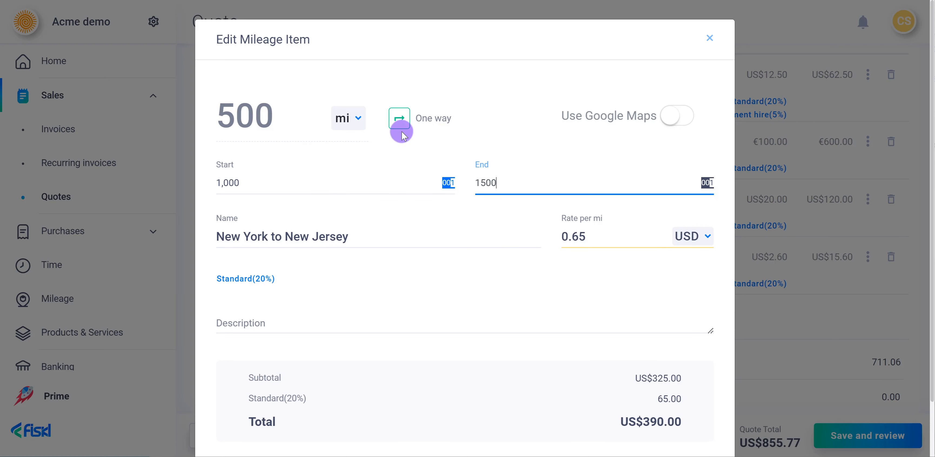
click(399, 121)
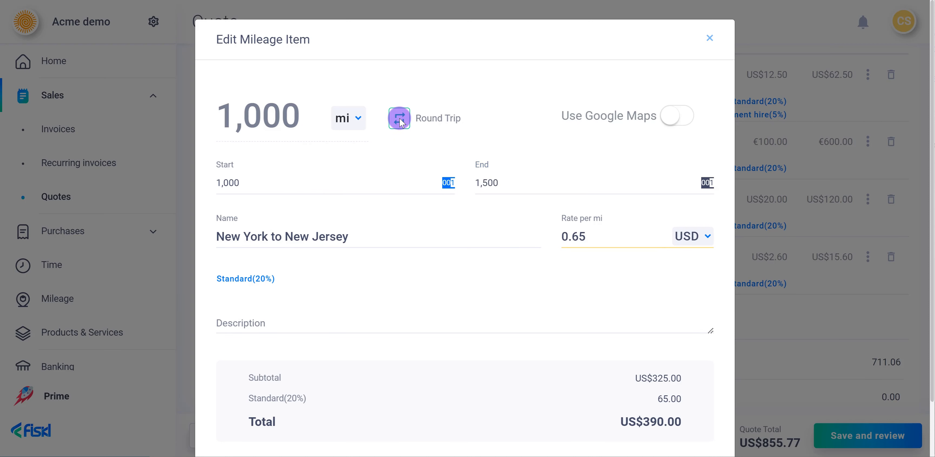
scroll(599, 236, down, 2)
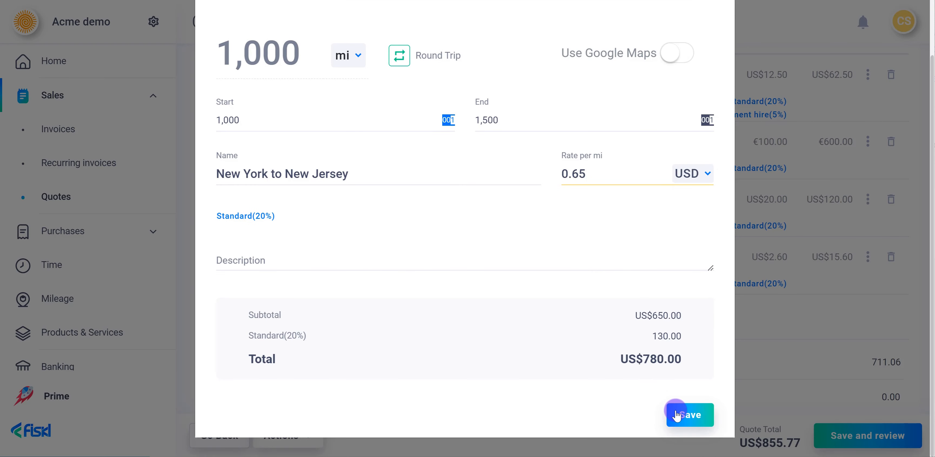
click(675, 414)
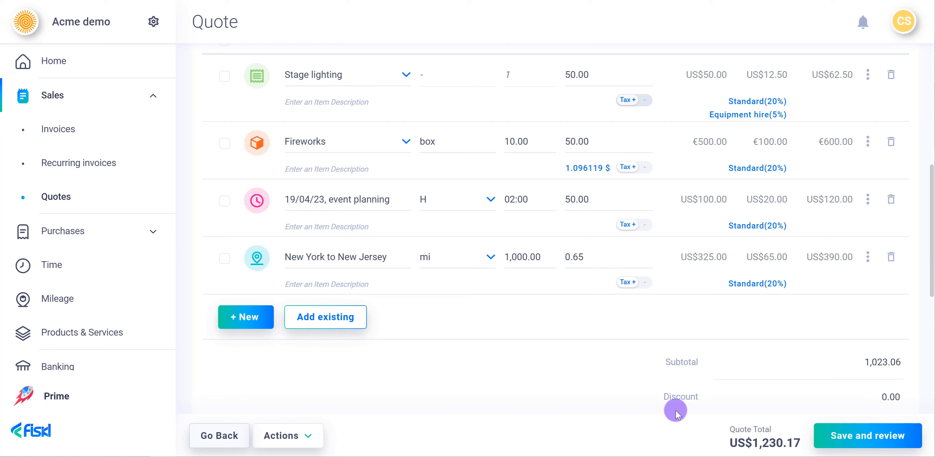
Attach the existing Consultancy and Event Planning services to the quote.
click(336, 325)
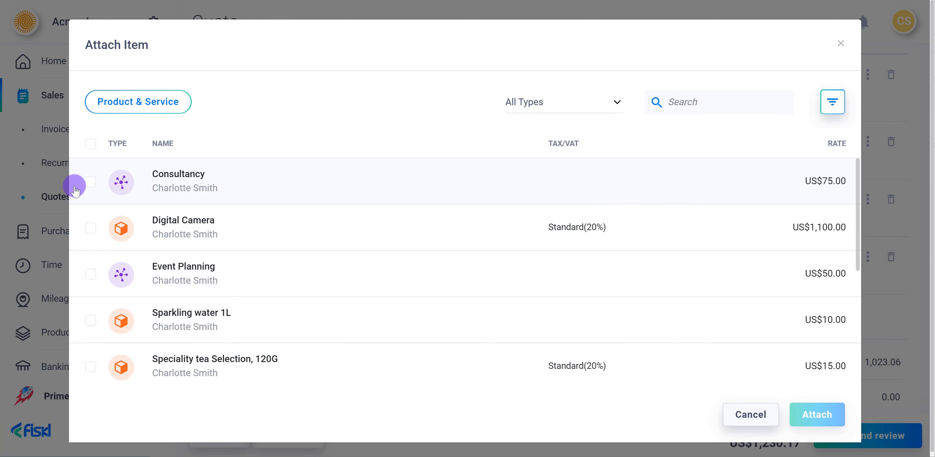
click(90, 181)
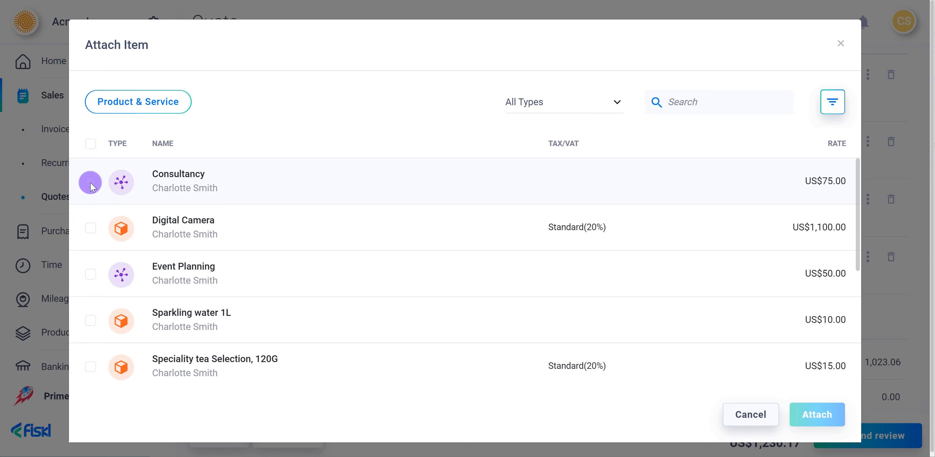
click(90, 274)
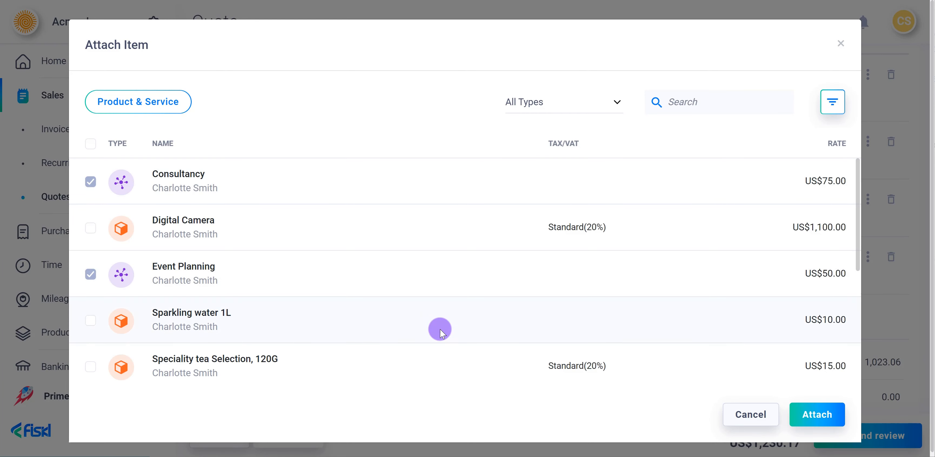
click(791, 413)
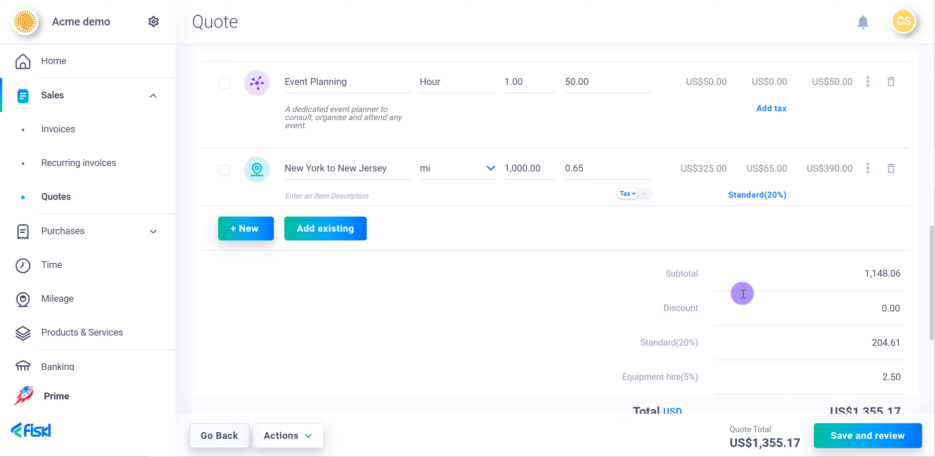
Set the Fireworks item's exchange rate to 1.10 and duplicate the 19/04/23 event planning time item.
scroll(742, 296, up, 5)
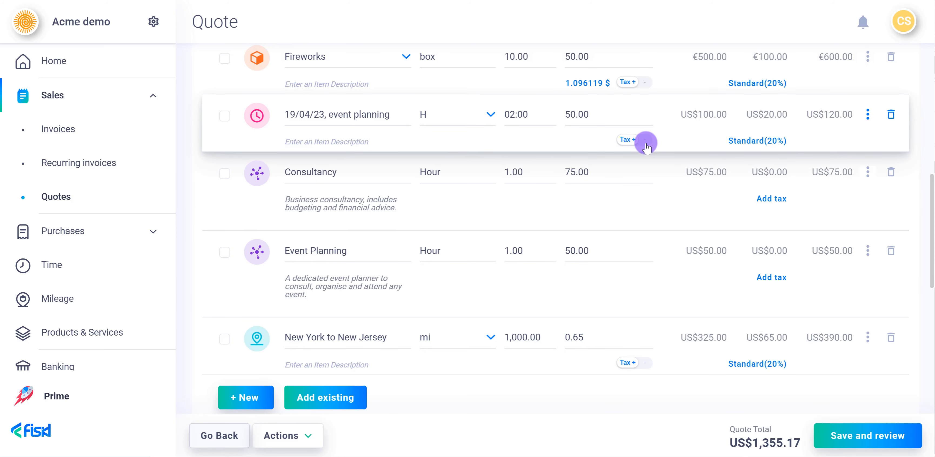
click(590, 82)
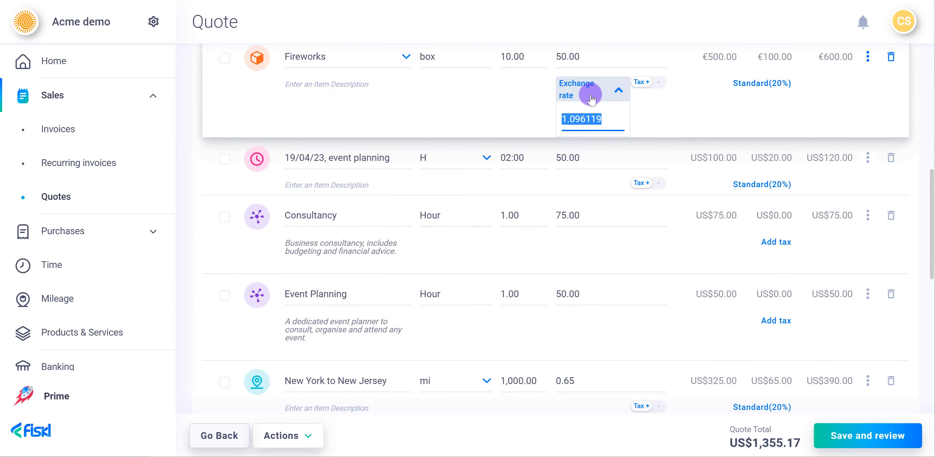
text(1.10)
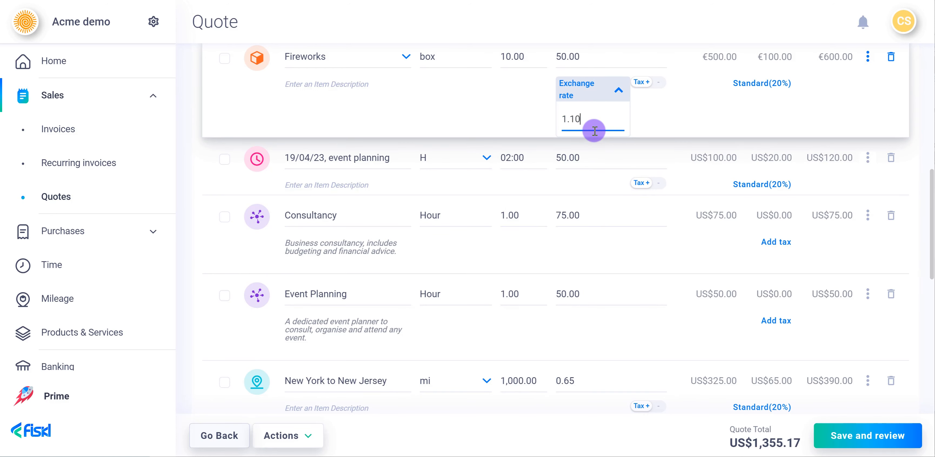
click(616, 154)
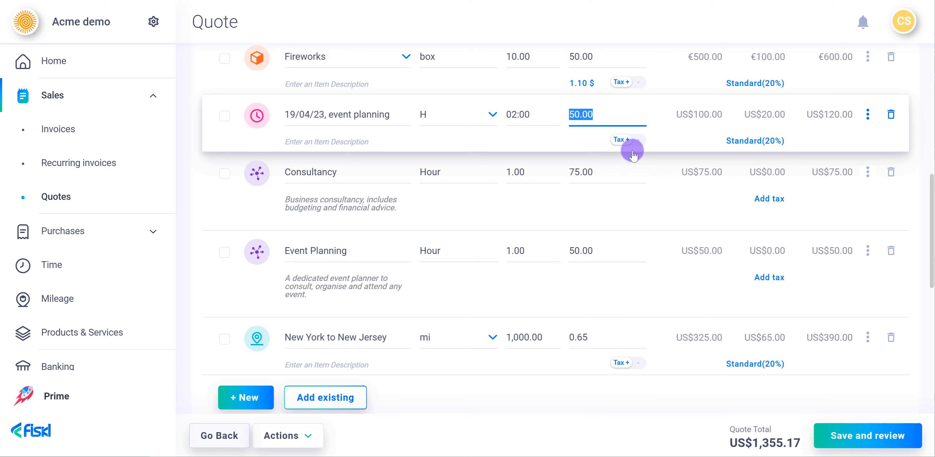
click(867, 116)
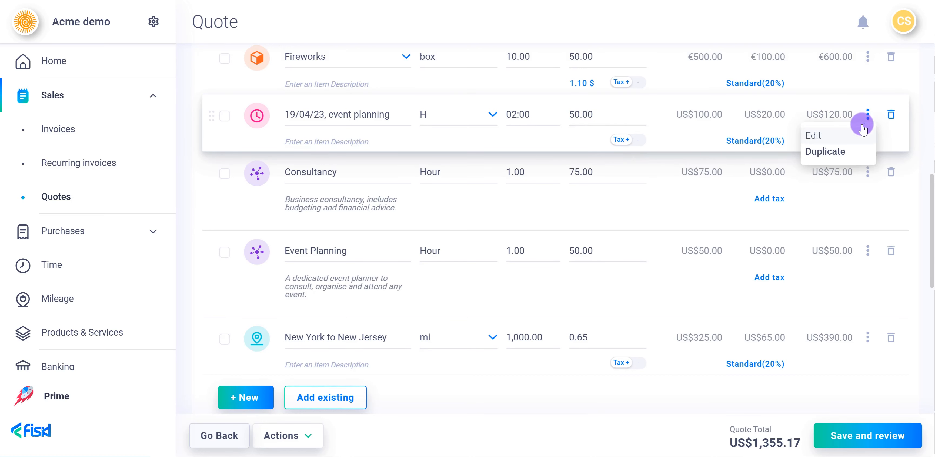
click(846, 151)
Apply a 10% discount to the quote's subtotal.
scroll(773, 254, down, 5)
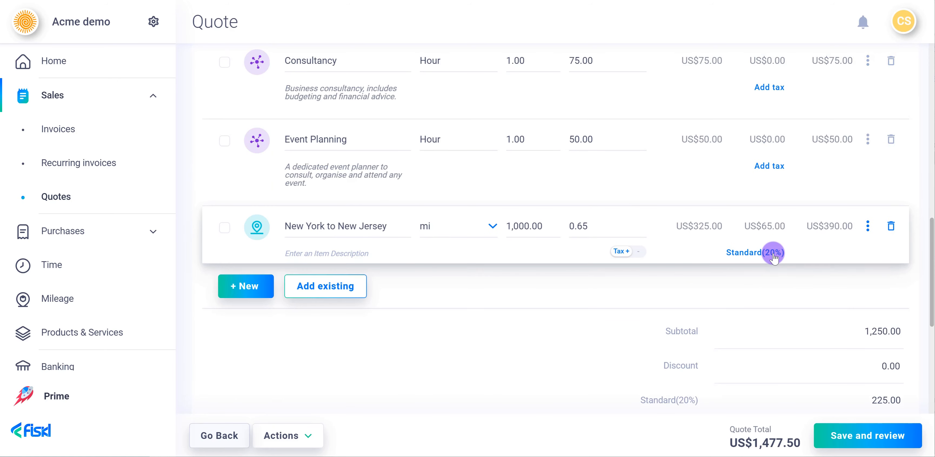
click(851, 361)
text(10)
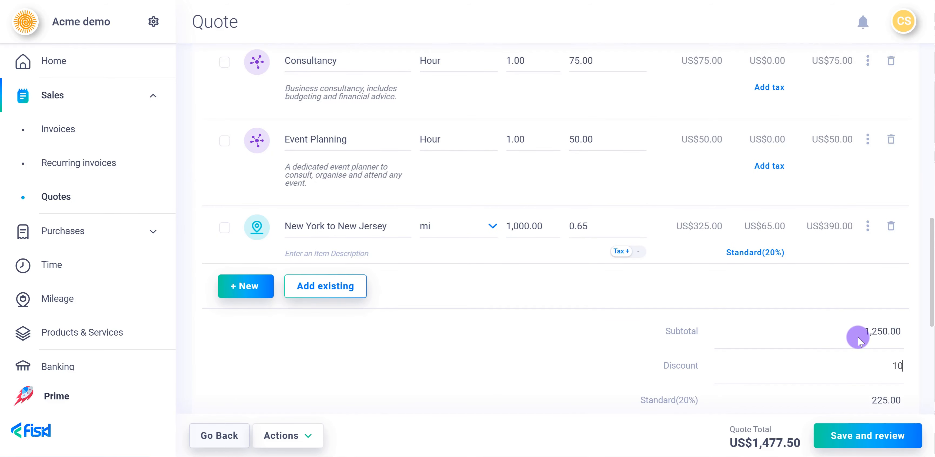
text(%)
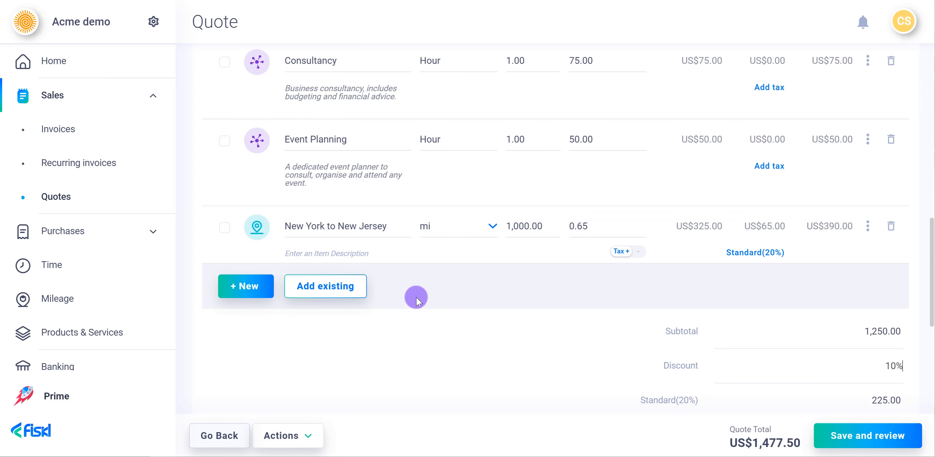
Change the currency of the quote total to EUR (Euro).
scroll(472, 305, down, 5)
scroll(674, 366, down, 3)
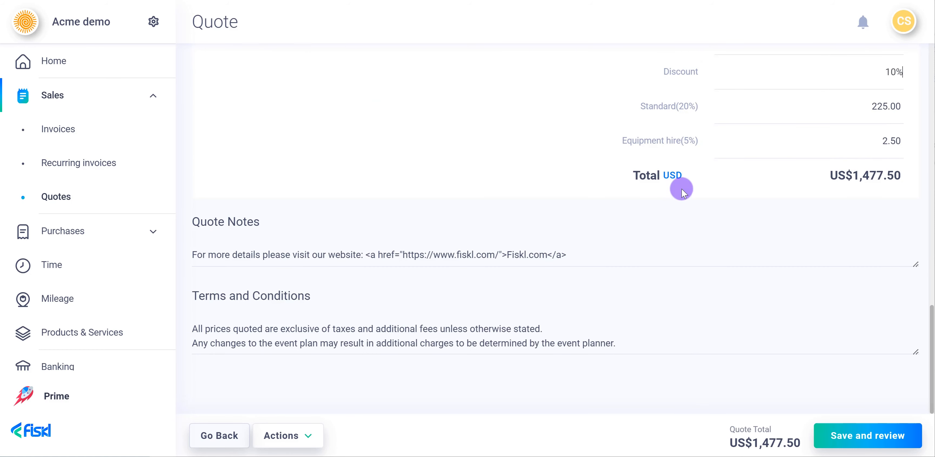
click(681, 179)
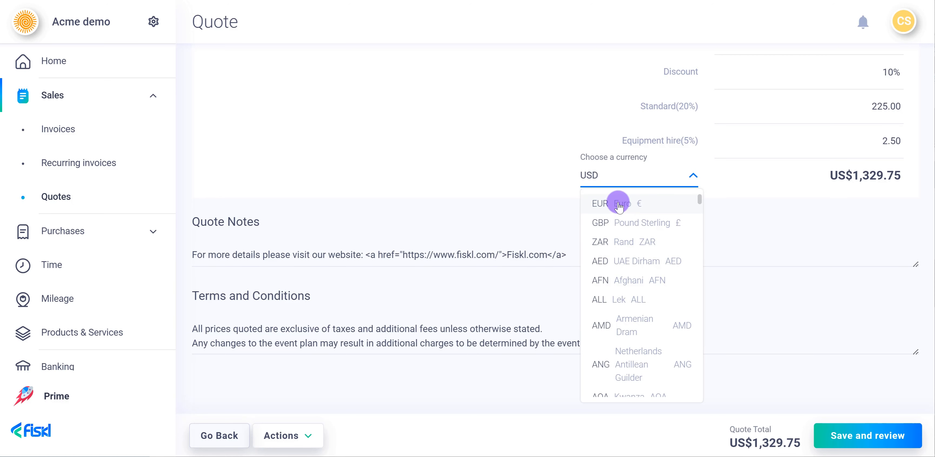
click(619, 204)
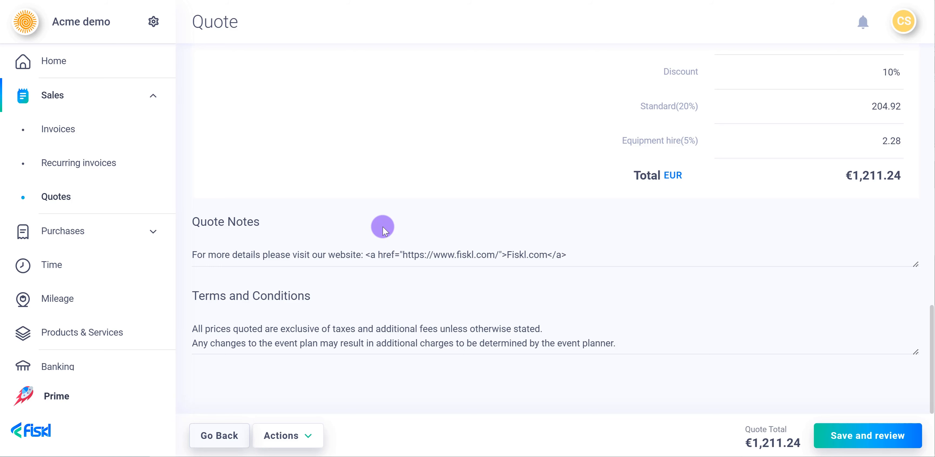
Show the additional actions available for the quote.
click(276, 437)
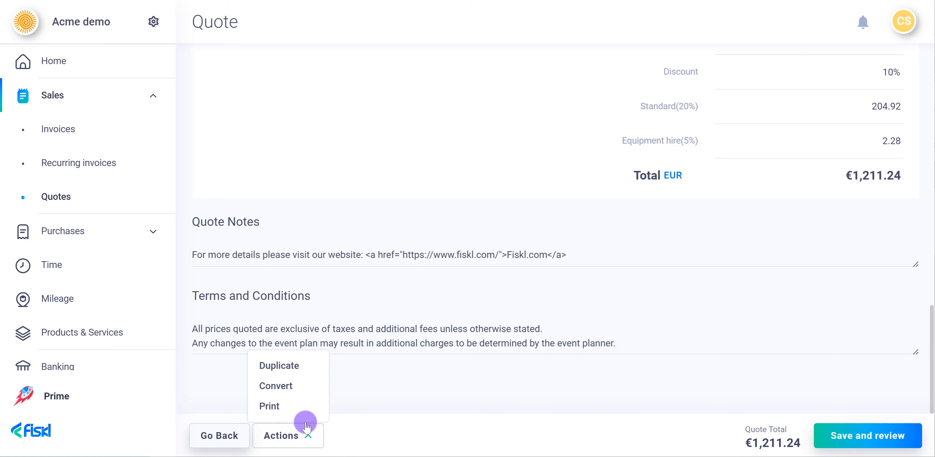